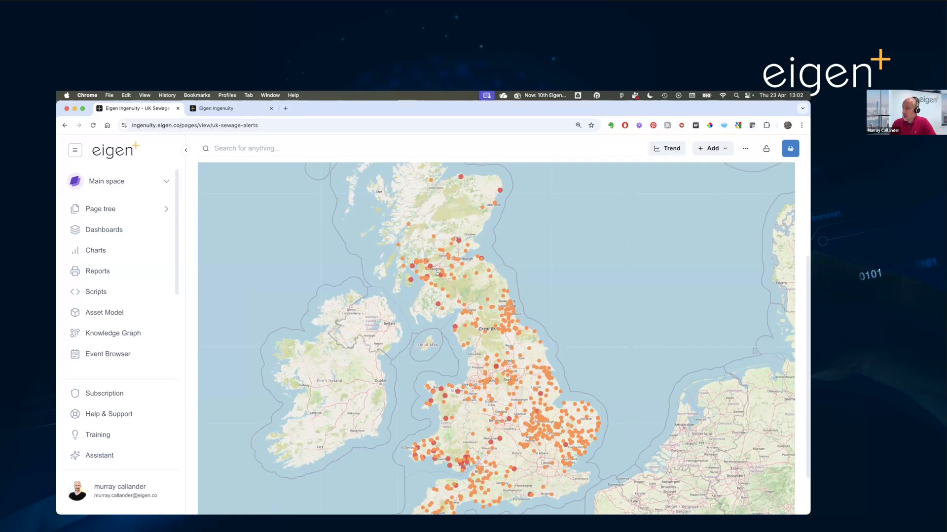
- Zoom the UK sewage map to northern England and open the details of a recent discharge point in County Durham
scroll(766, 190, "up", 3)
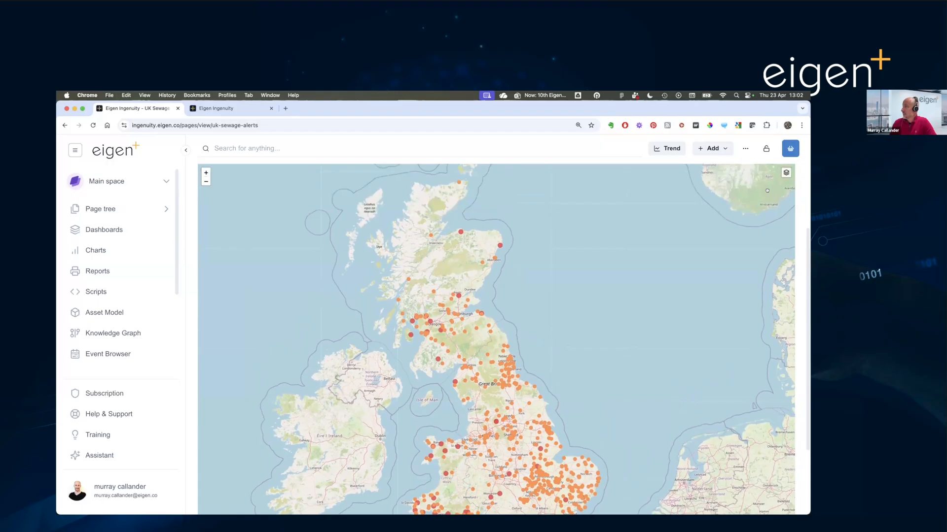
left_click(205, 189)
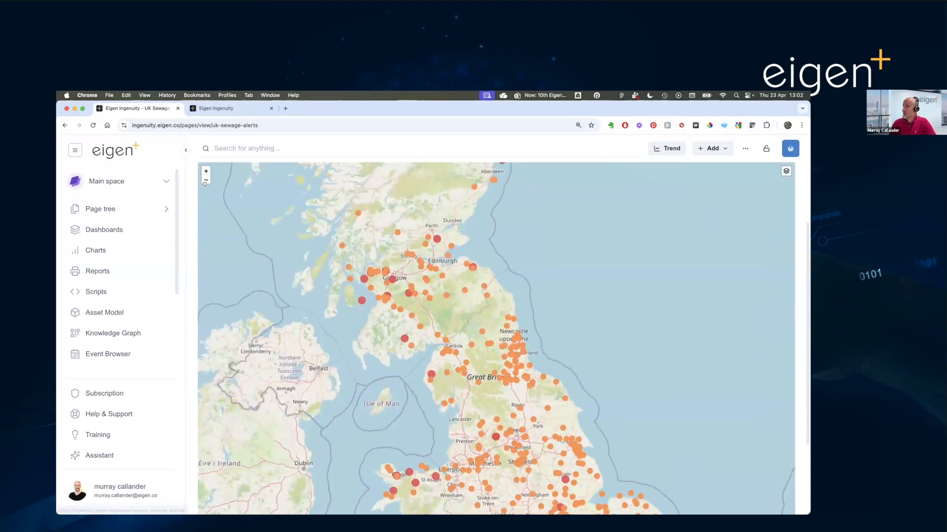
left_click(202, 171)
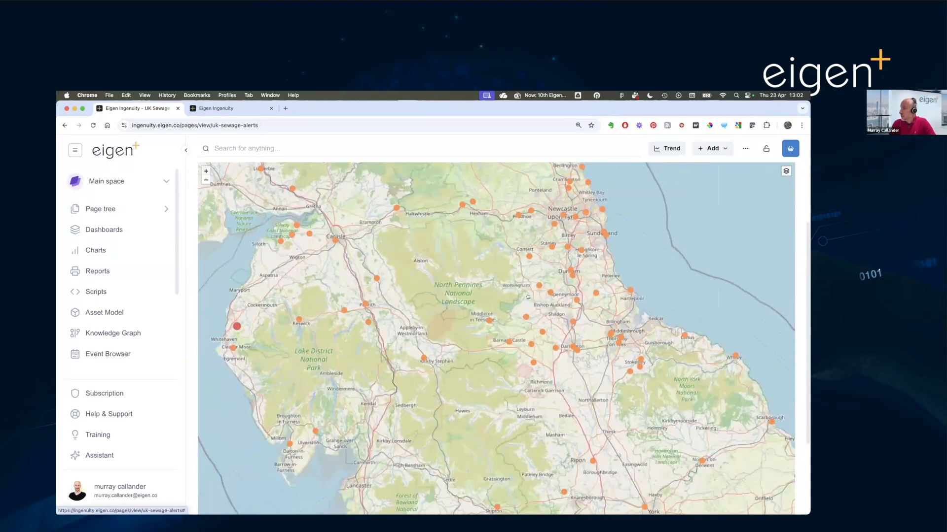
scroll(528, 295, "up", 1)
left_click(532, 297)
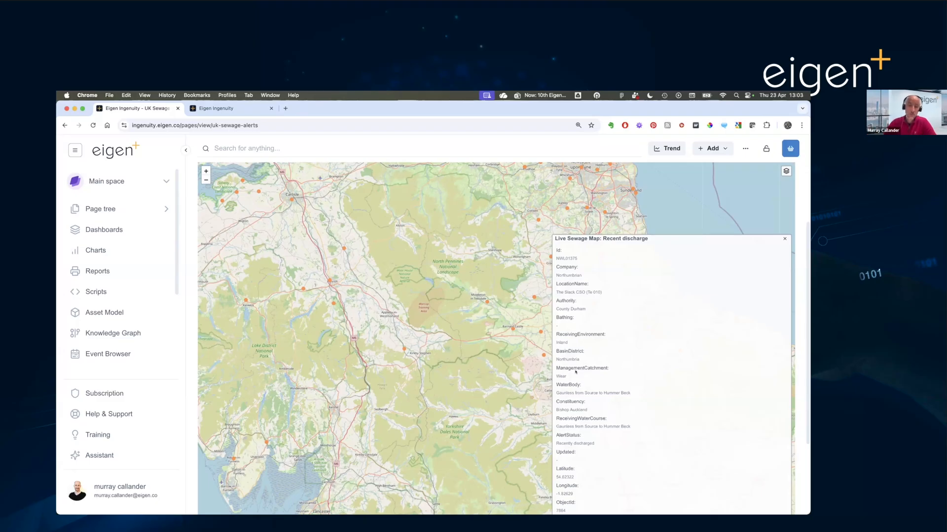
- Open the details of the Live Sewage Map datasource and review its service URL, inputs and outputs
left_click(215, 109)
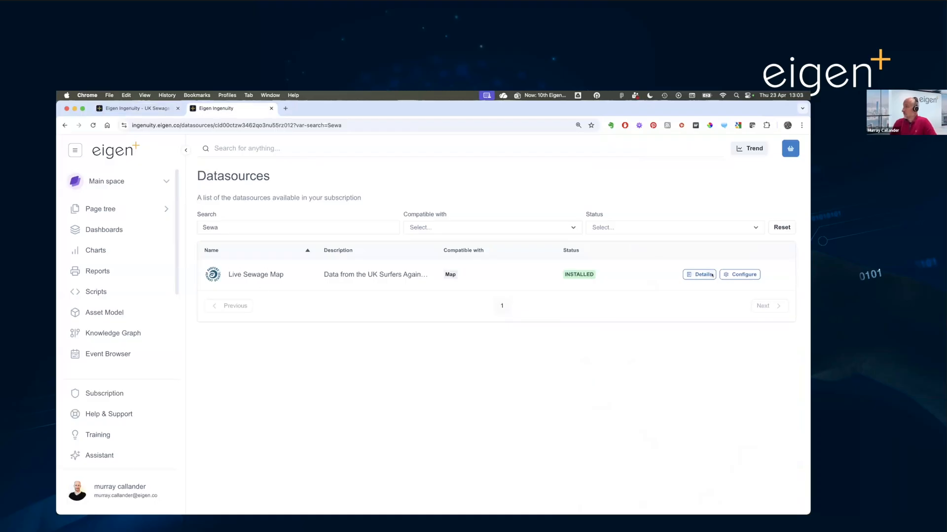
left_click(709, 274)
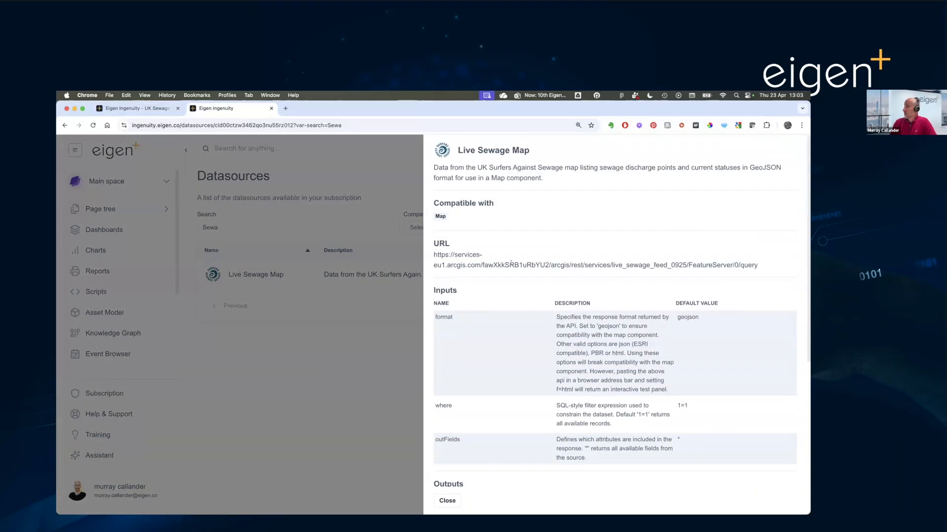
left_click_drag(457, 255, 611, 263)
left_click(617, 260)
scroll(579, 316, "down", 5)
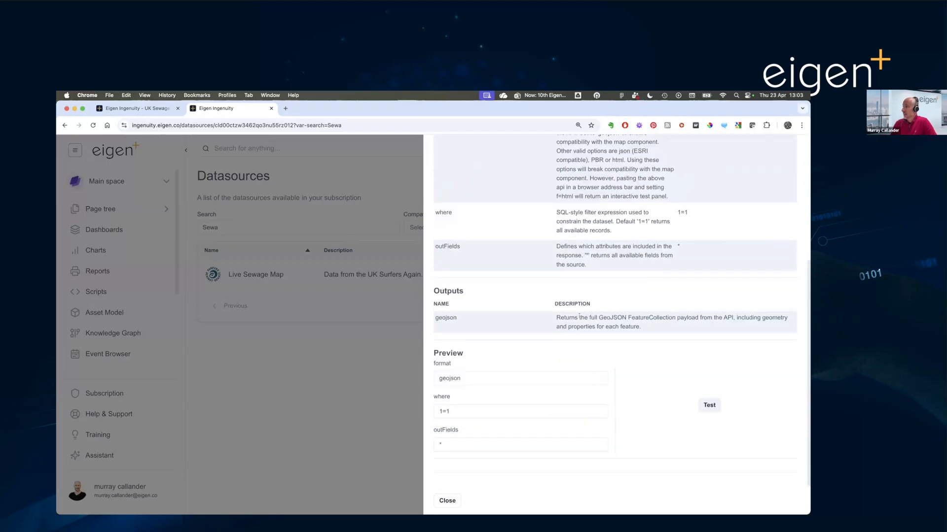
- Test the Live Sewage Map datasource and expand the geojson output down to the first feature's properties
left_click(713, 404)
scroll(659, 360, "down", 7)
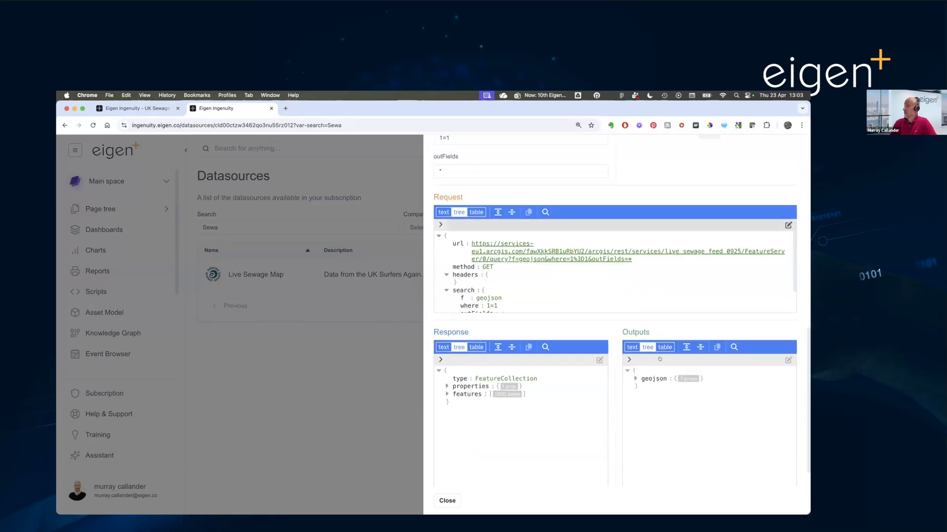
left_click(635, 378)
left_click(641, 392)
scroll(641, 392, "down", 1)
left_click(643, 378)
left_click(651, 385)
scroll(680, 403, "down", 2)
left_click(658, 358)
scroll(702, 385, "down", 2)
scroll(705, 400, "up", 1)
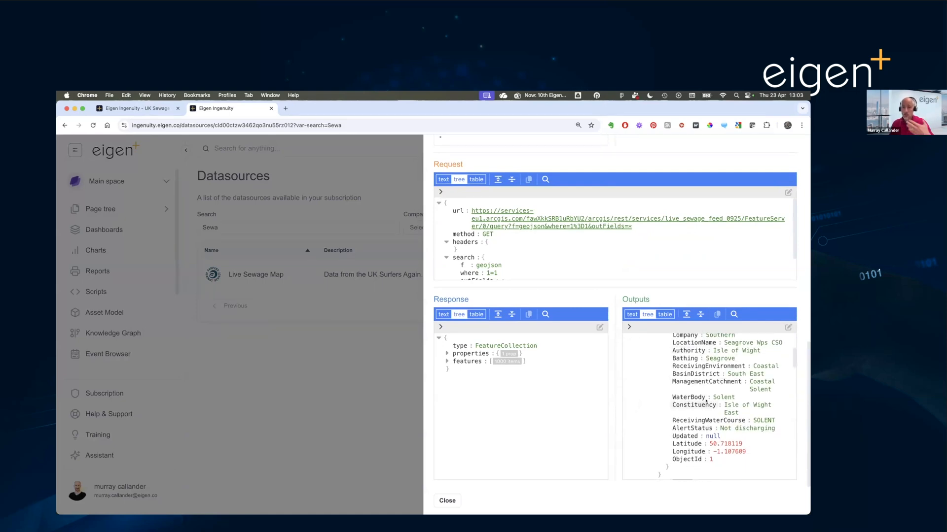
scroll(700, 395, "up", 3)
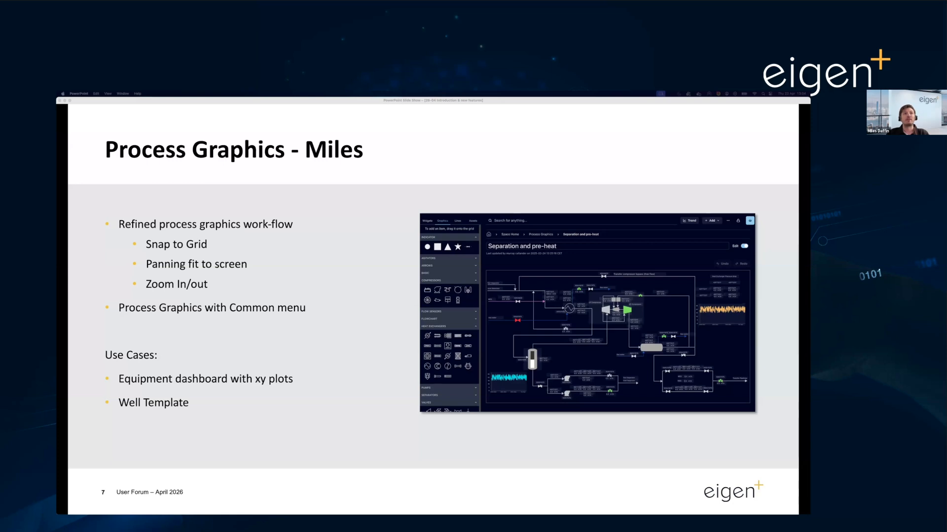
- Switch to the Process Graphics - User Forum Demo page, enable editing and inspect the numeric thresholds of the valve indicator near X05002
key("ctrl+Right")
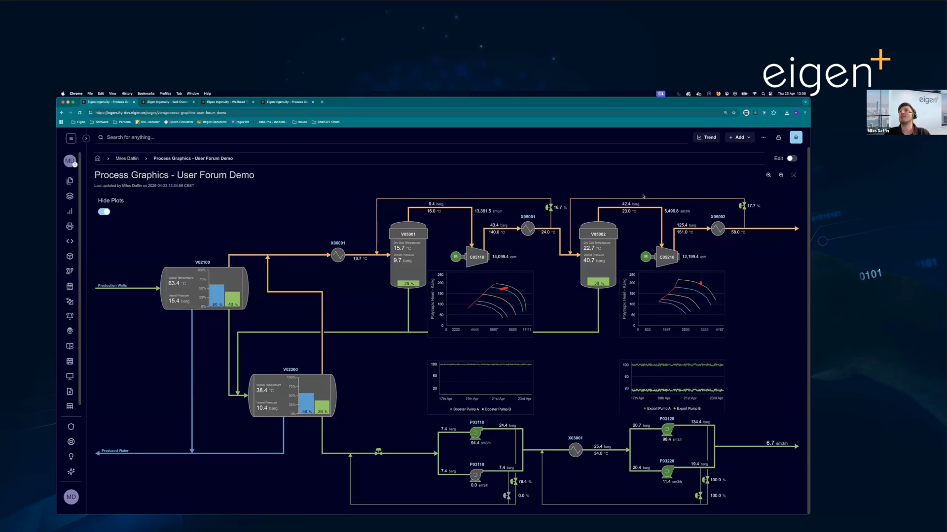
left_click(791, 159)
scroll(630, 197, "up", 5)
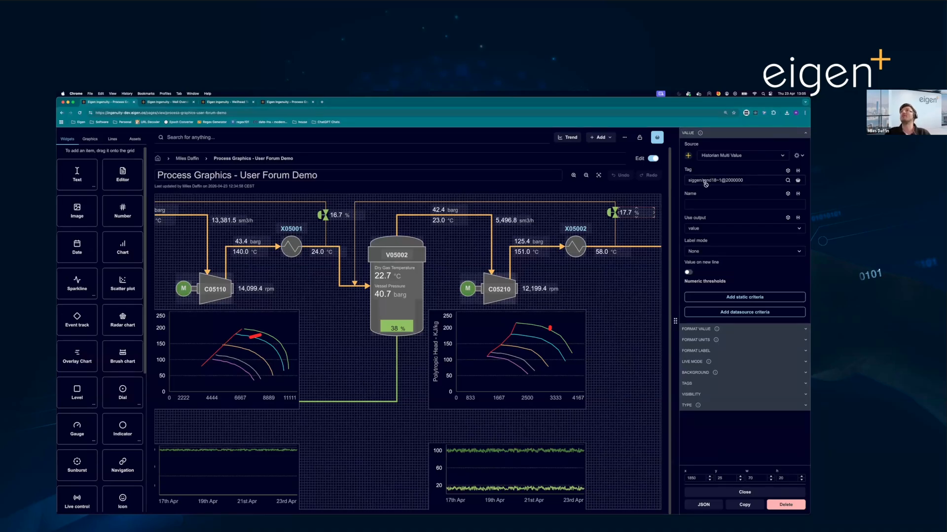
left_click(611, 213)
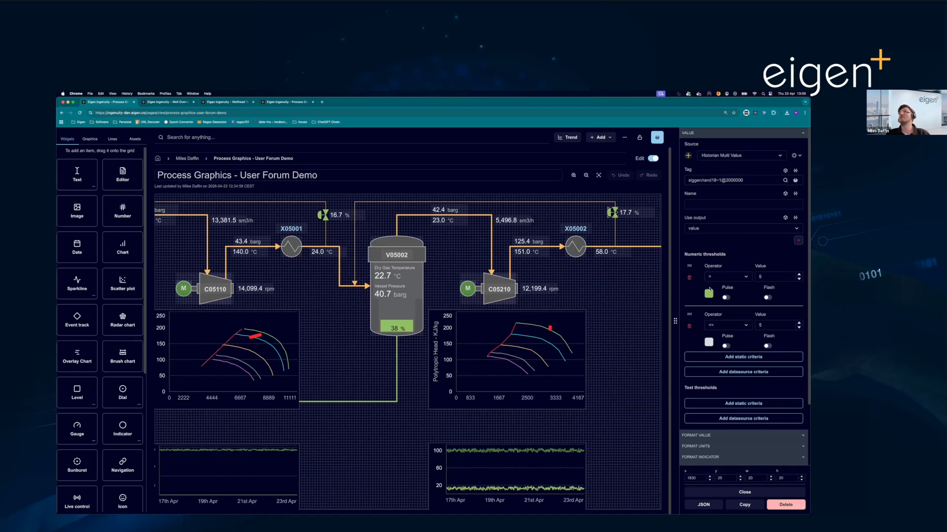
left_click(637, 341)
- Inspect the value source and numeric thresholds of the pump P03120 indicator
scroll(555, 349, "down", 10)
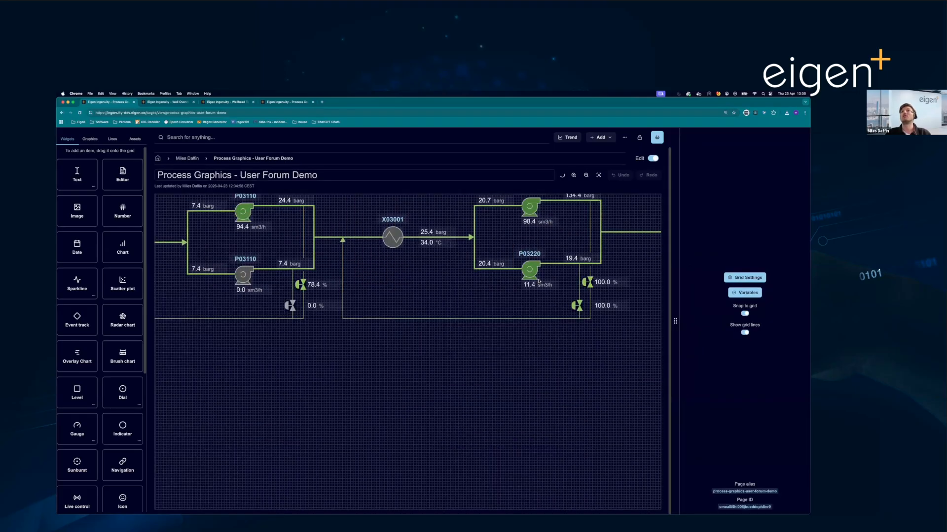
scroll(536, 279, "up", 2)
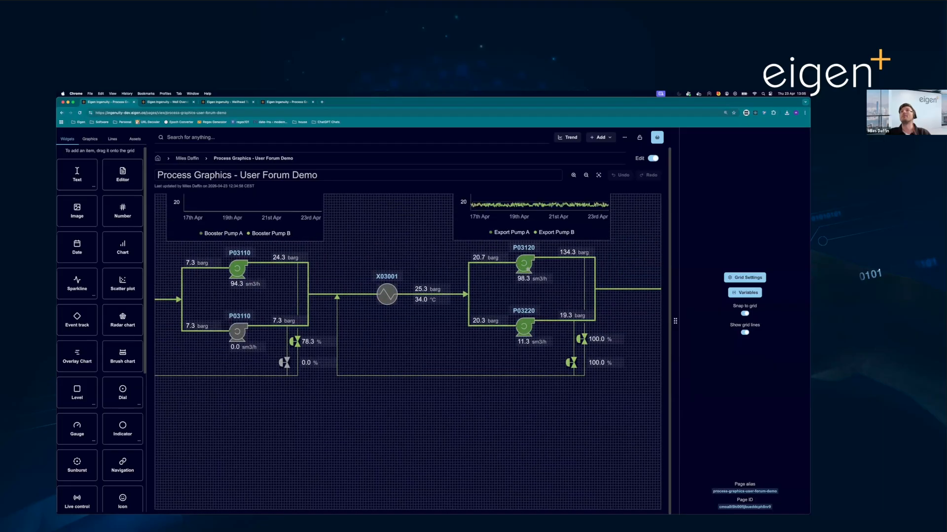
left_click(525, 265)
left_click(741, 134)
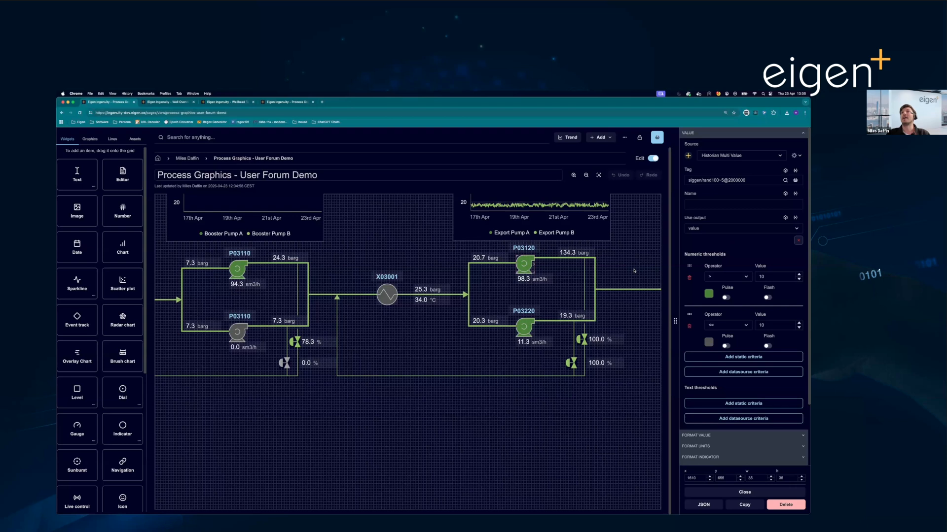
- Fit the process graphic to the screen and examine the min/max values and scale settings of the V02100 level bars
left_click(599, 175)
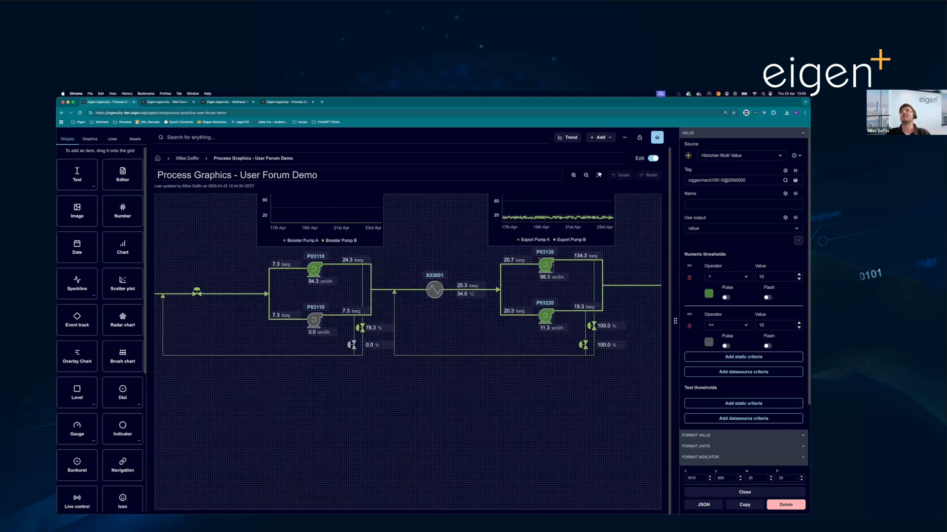
left_click(599, 175)
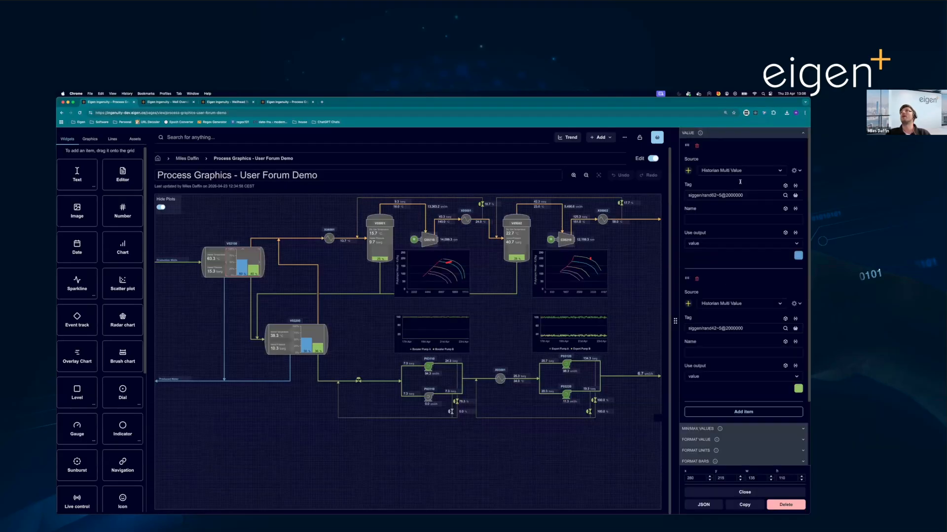
left_click(740, 429)
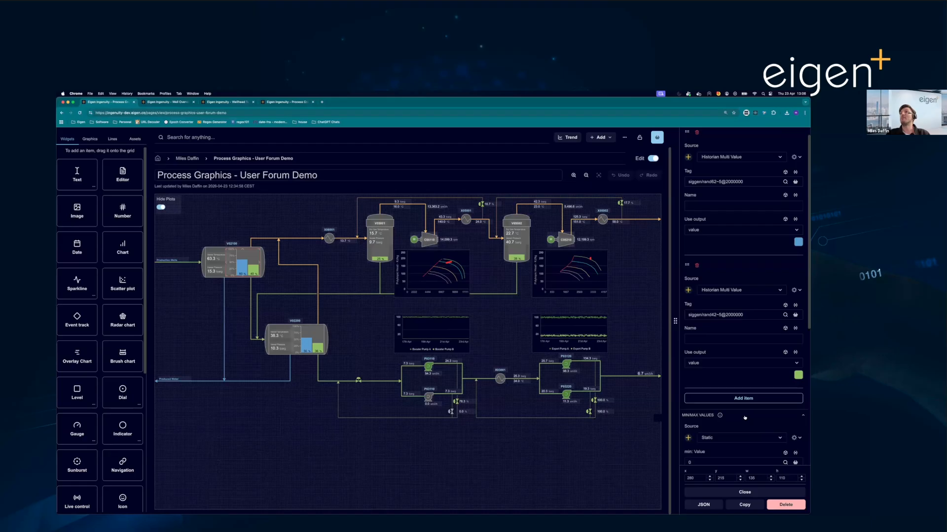
scroll(747, 388, "down", 5)
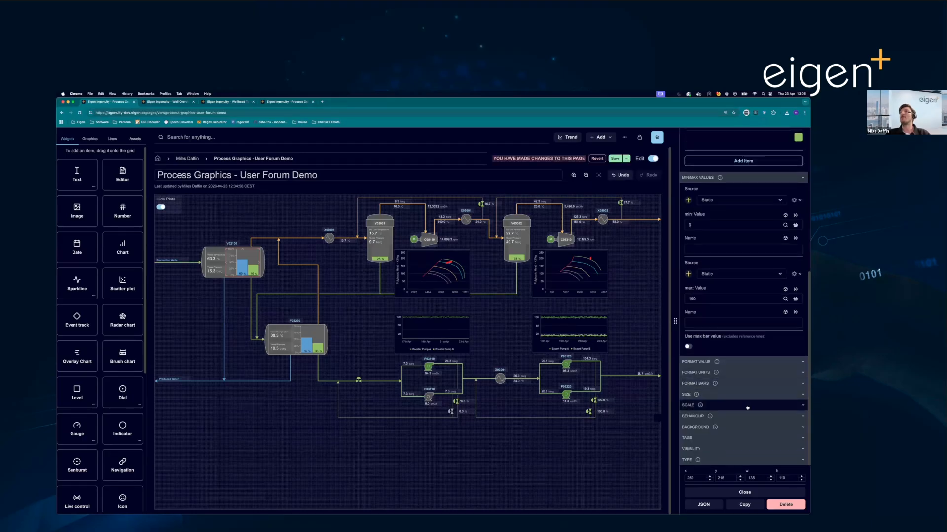
left_click(748, 405)
scroll(748, 408, "down", 3)
scroll(747, 408, "down", 1)
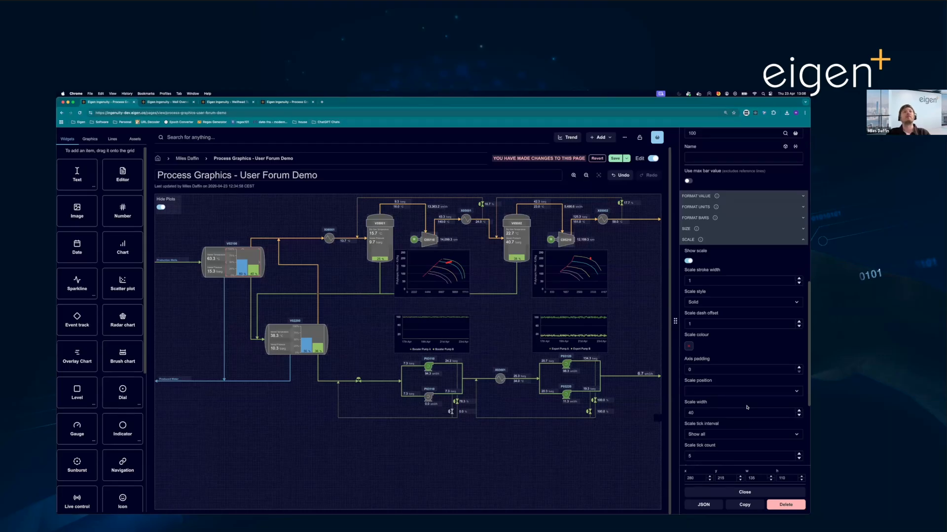
- Leave edit mode and view the trends of the valve opening near X05002 and of the V02100 level bars
left_click(653, 158)
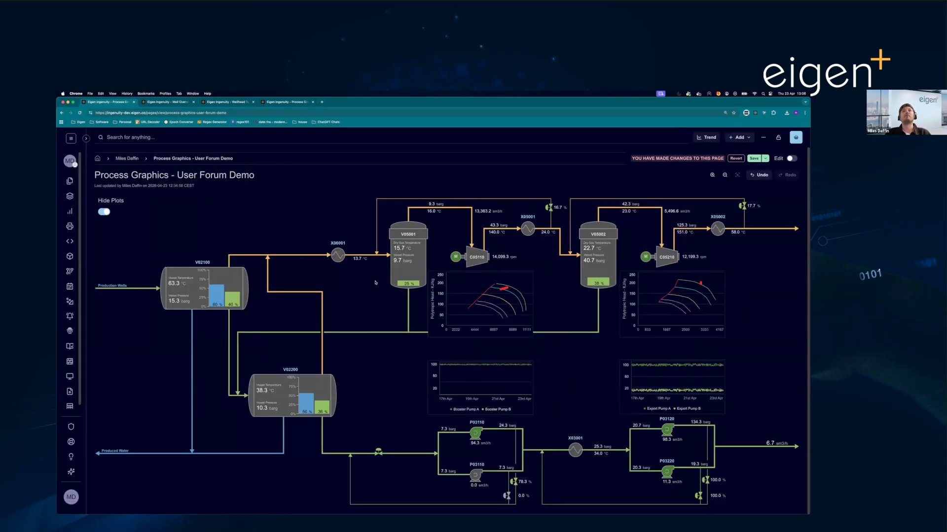
left_click(754, 207)
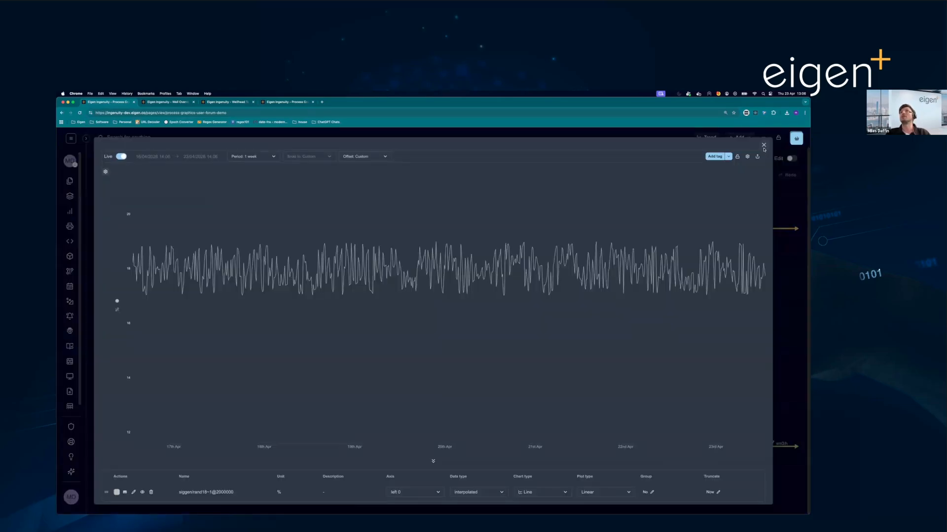
left_click(764, 146)
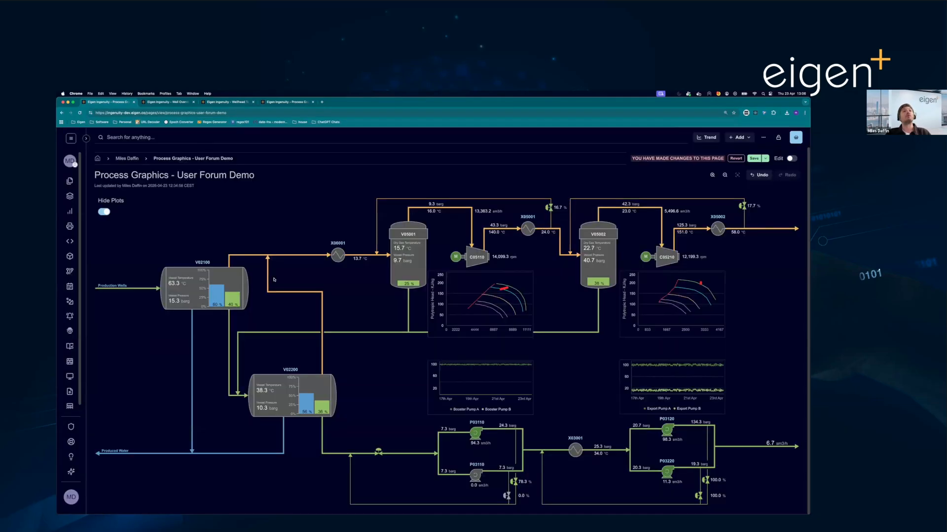
left_click(228, 285)
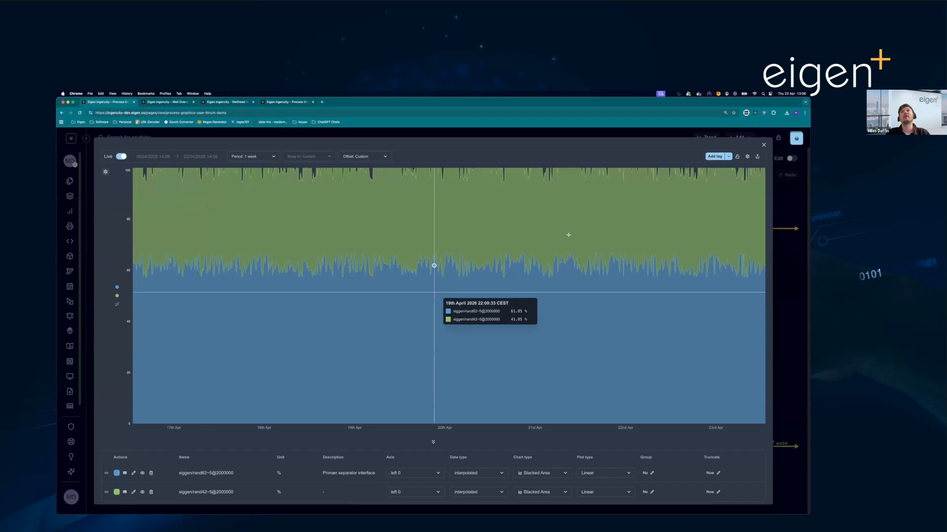
left_click(763, 146)
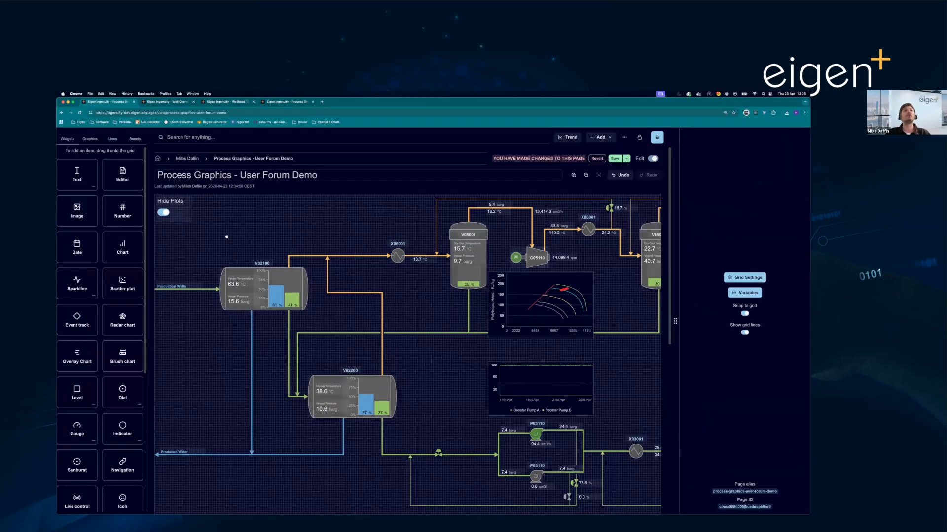
- Return to edit mode and inspect the asset tag settings of the V02100 label and the available widgets
left_click(228, 246)
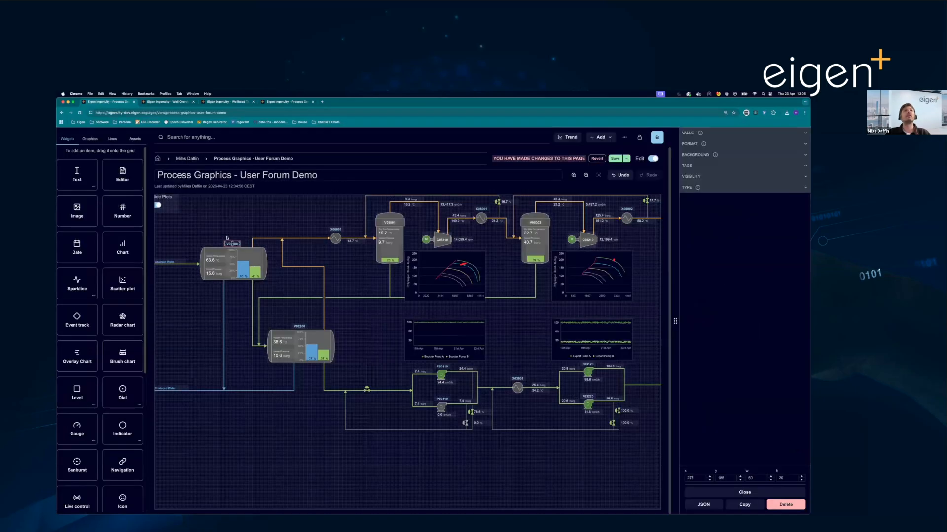
scroll(228, 245, "up", 5)
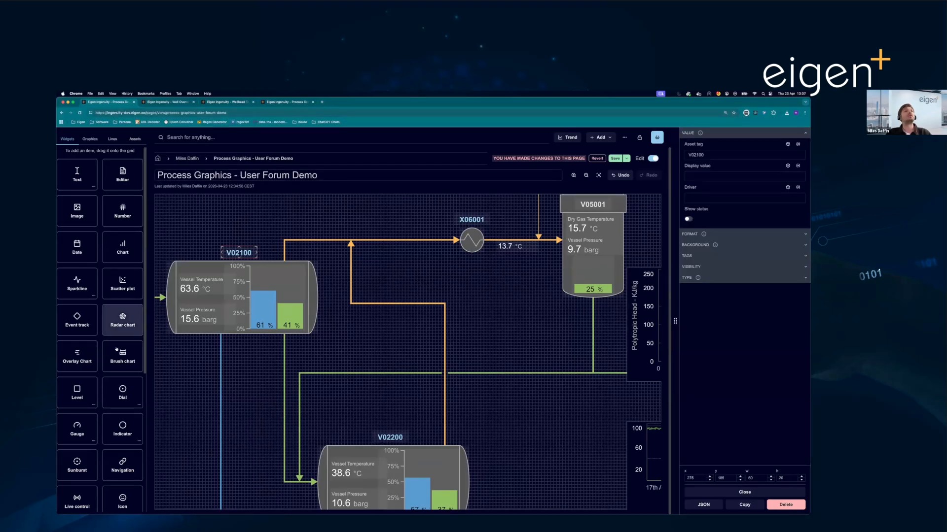
scroll(116, 353, "down", 5)
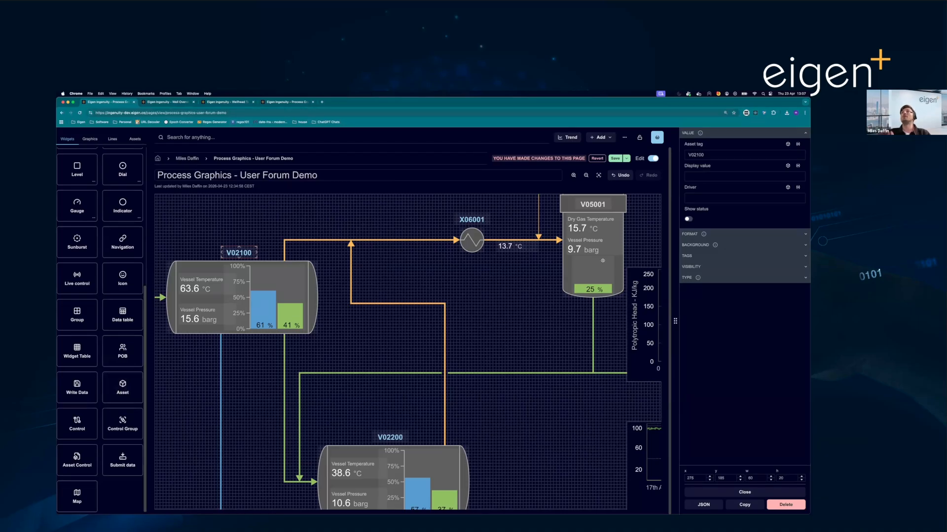
- Leave edit mode, open the V02100 asset information and browse its measurements and documents
left_click(654, 159)
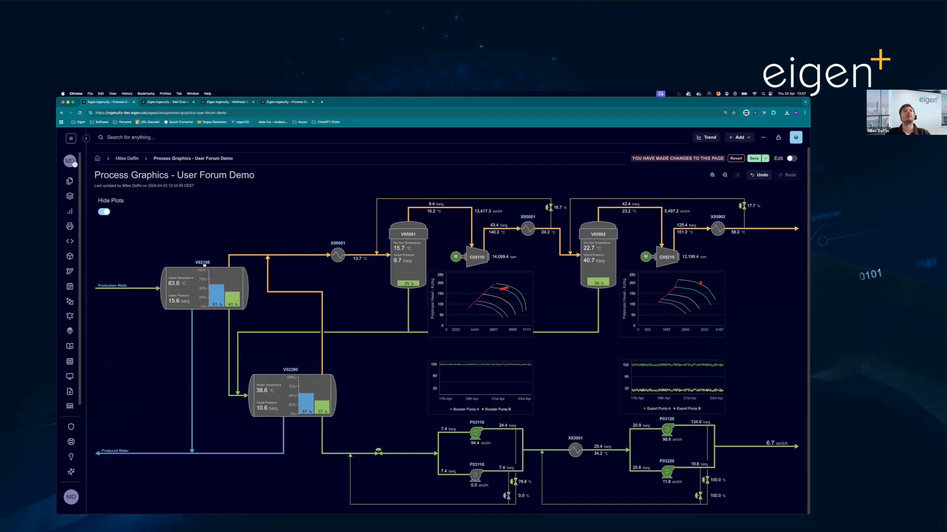
left_click(204, 264)
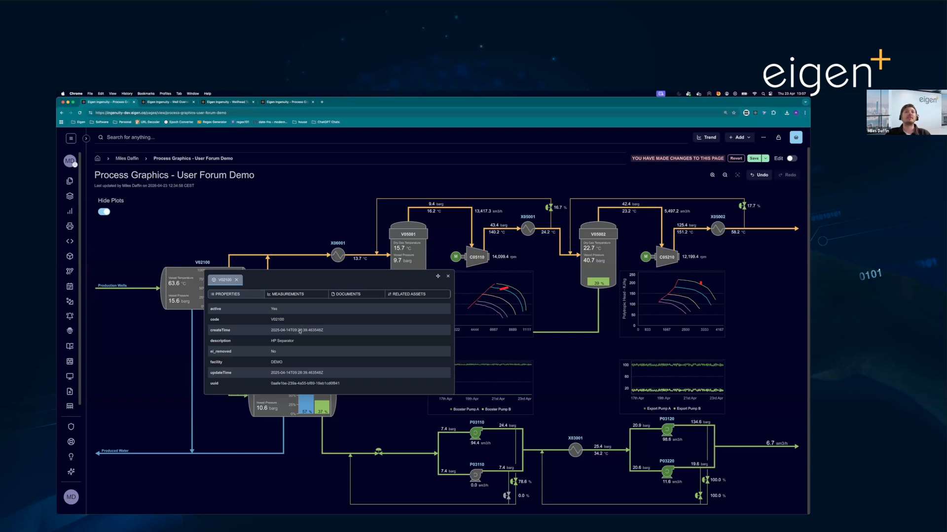
left_click(288, 294)
left_click(349, 295)
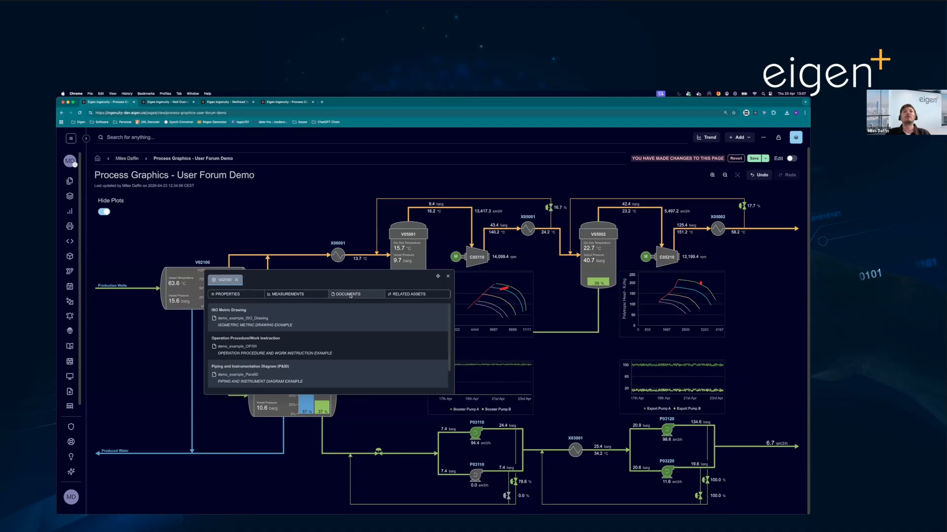
scroll(304, 344, "down", 1)
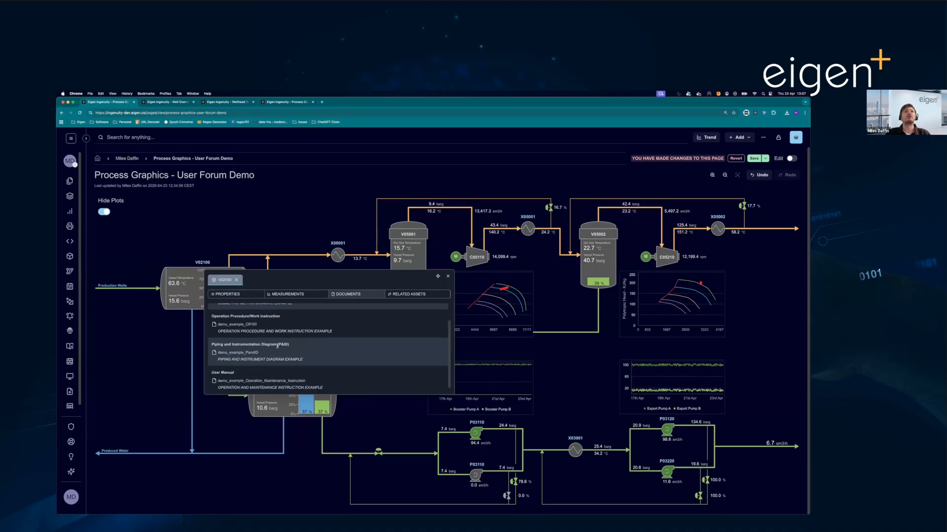
- View the demo_example_PandID document, return to the process graphic and show the assets related to V02100
left_click(237, 354)
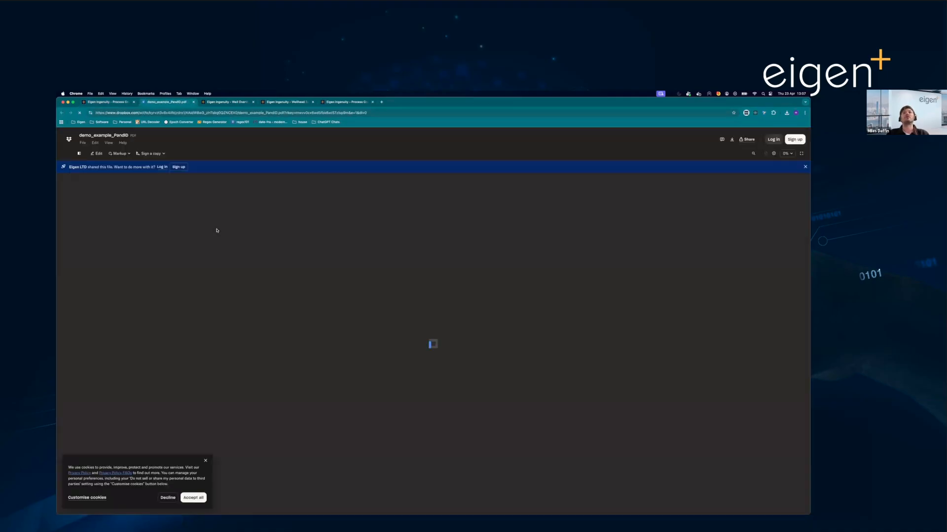
left_click(103, 102)
left_click(411, 294)
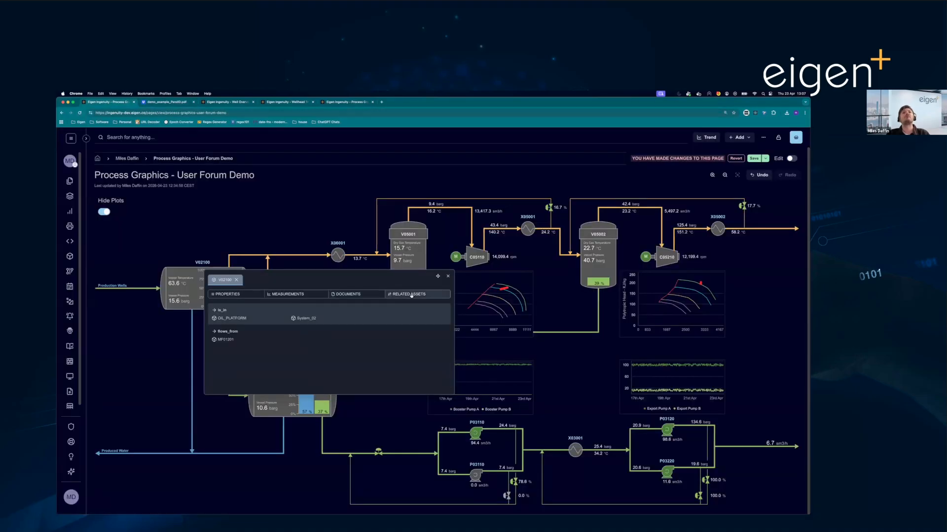
- Close the V02100 asset information and view enlarged versions of the booster pump trend and the compressor curve chart below C05110
left_click(449, 277)
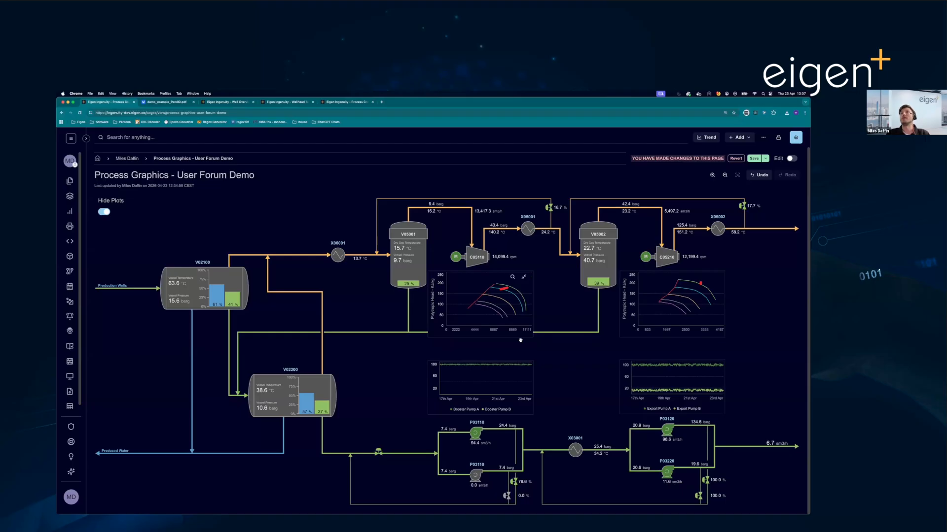
mouse_move(489, 378)
left_click(508, 371)
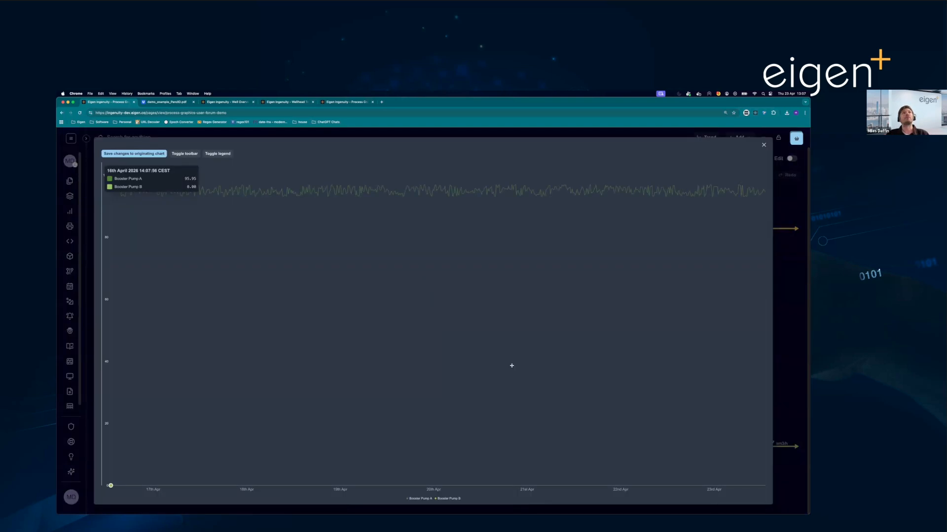
left_click(764, 146)
left_click(512, 277)
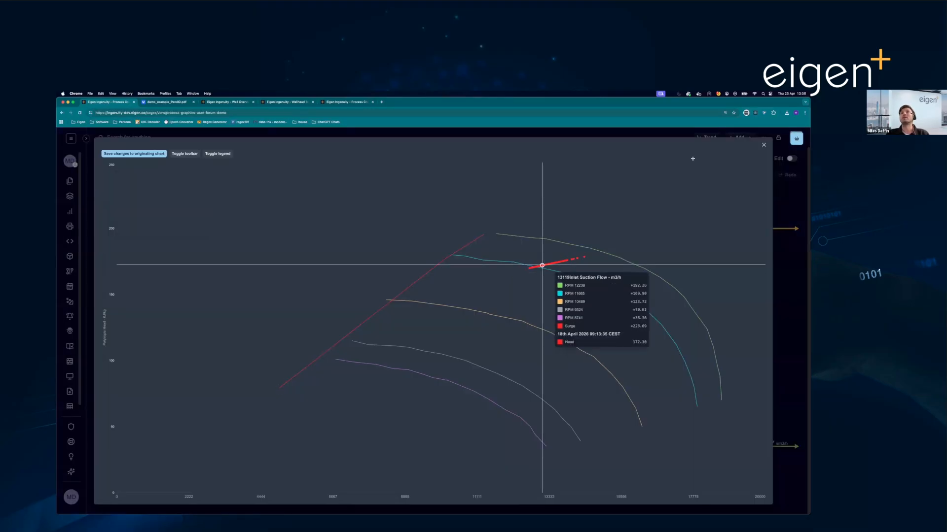
left_click(764, 144)
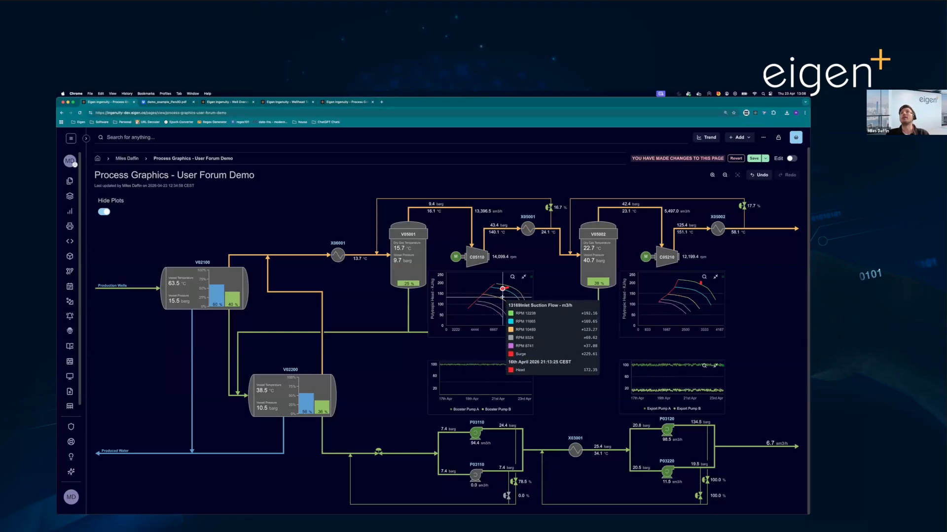
- Return to edit mode and view the static XY data of the RPM 12238 series in the chart below C05110
left_click(791, 158)
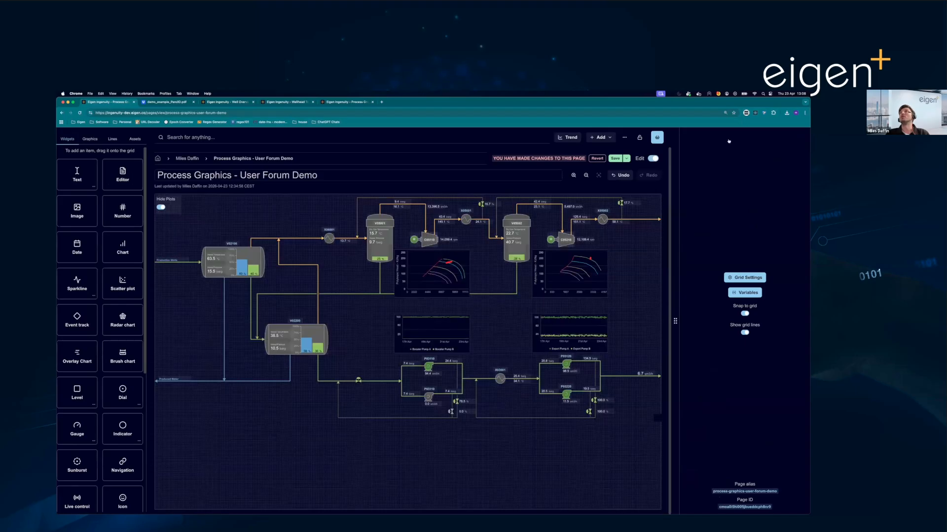
left_click(738, 134)
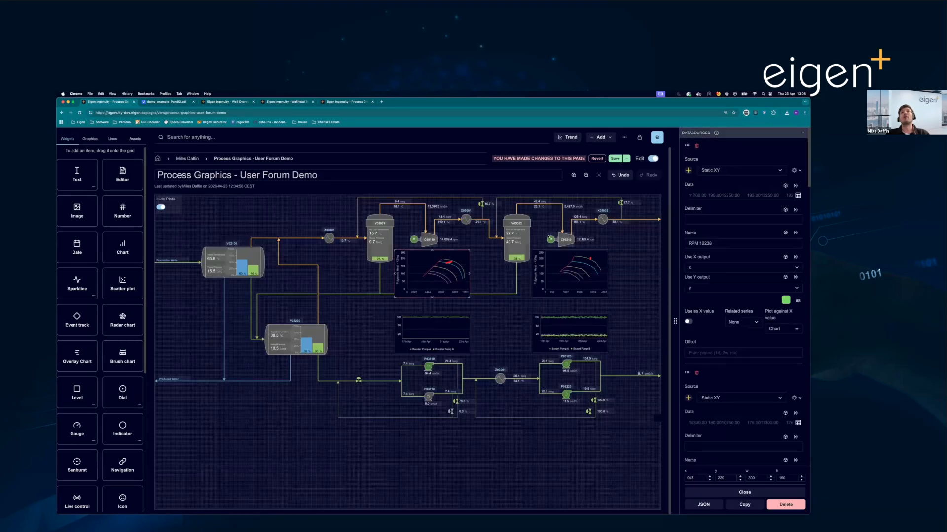
scroll(466, 267, "up", 5)
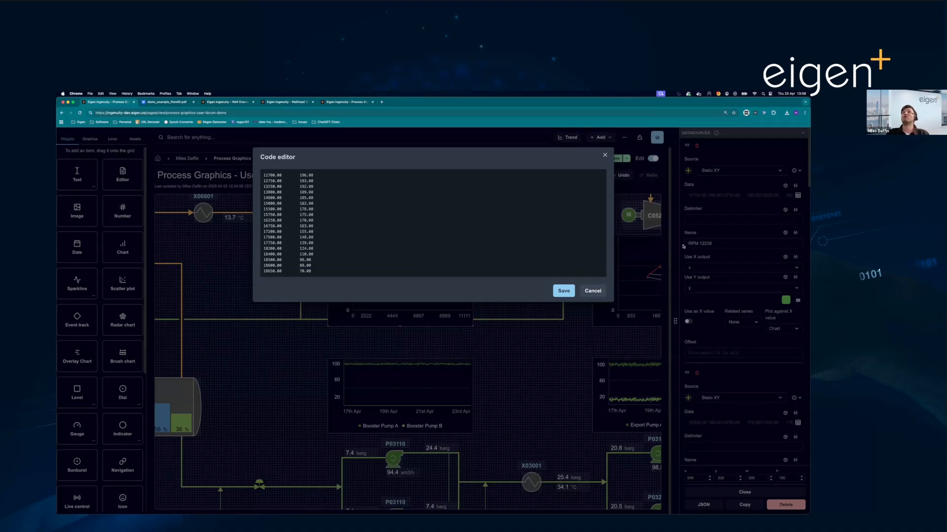
left_click(719, 235)
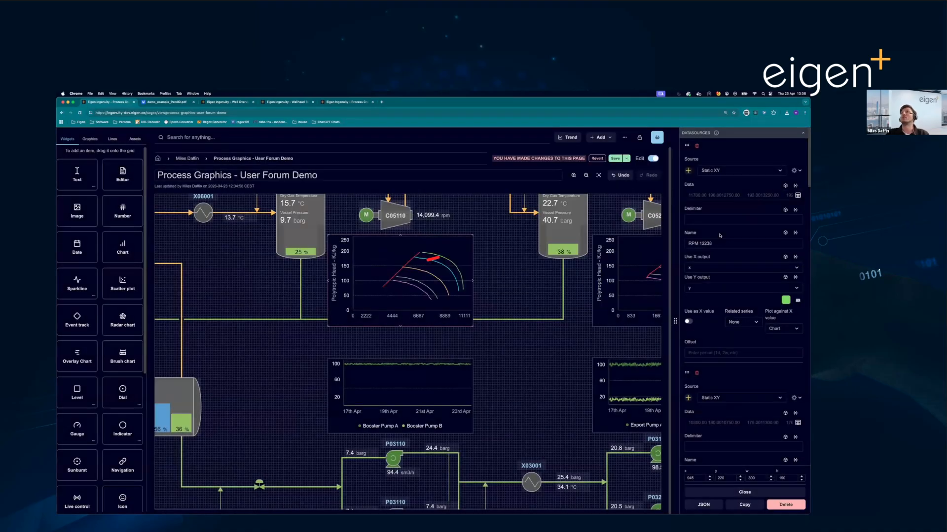
- Examine the compressor chart's Surge, Volume Flow and Head datasources and the Head series' line style, leaving the settings unchanged
scroll(725, 302, "down", 5)
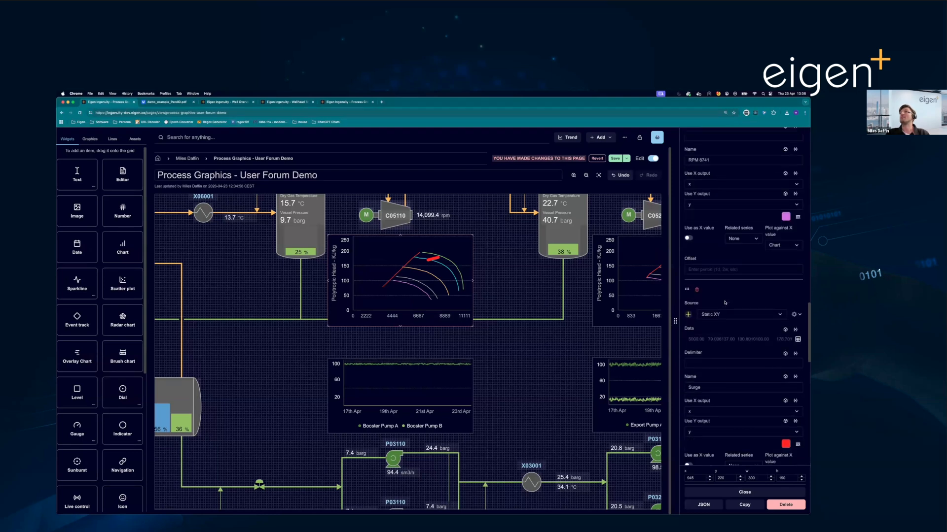
scroll(724, 301, "down", 6)
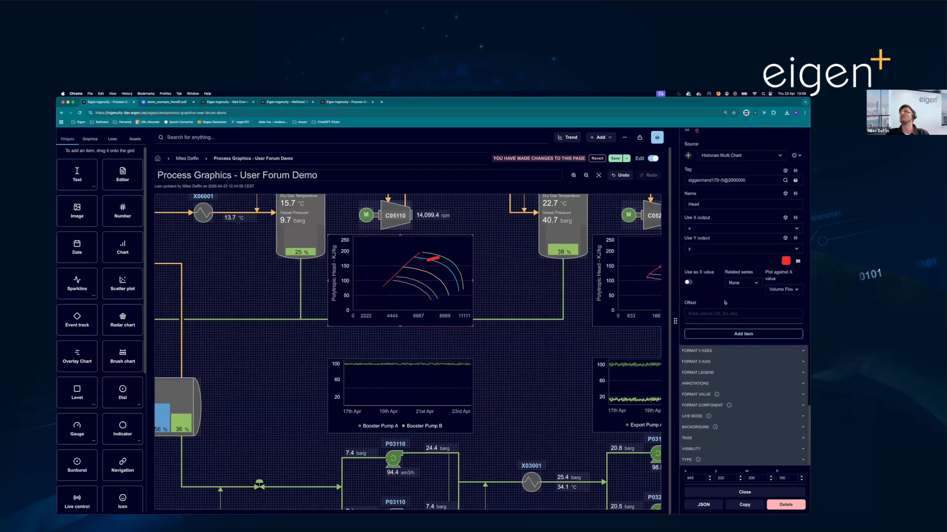
scroll(734, 234, "up", 3)
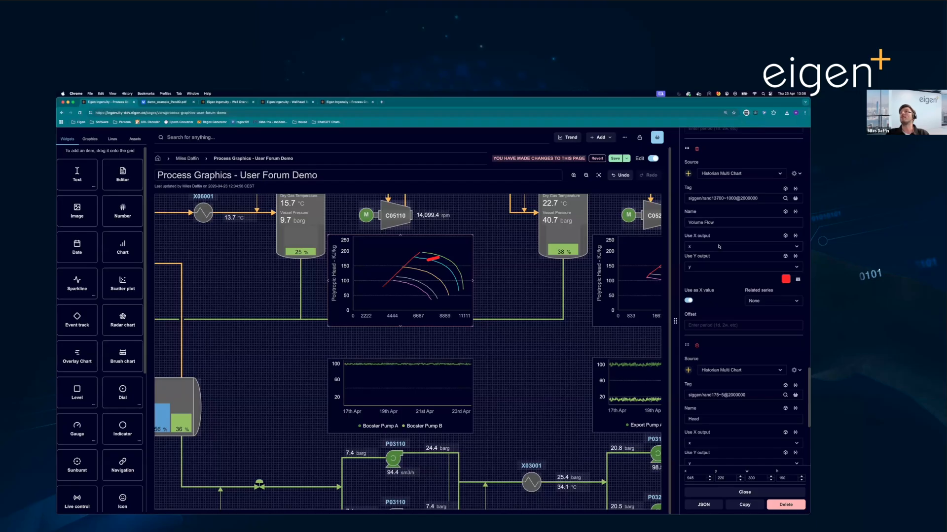
scroll(718, 278, "down", 4)
scroll(781, 362, "down", 1)
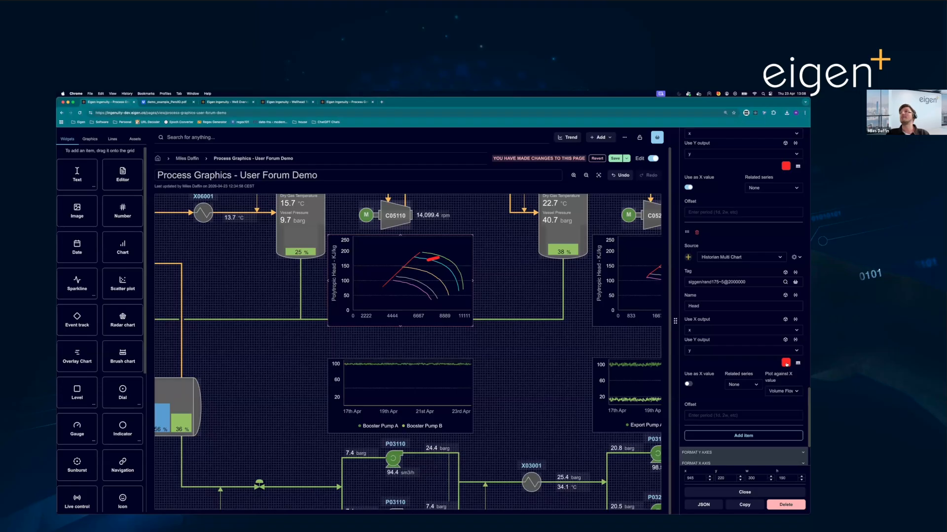
left_click(798, 363)
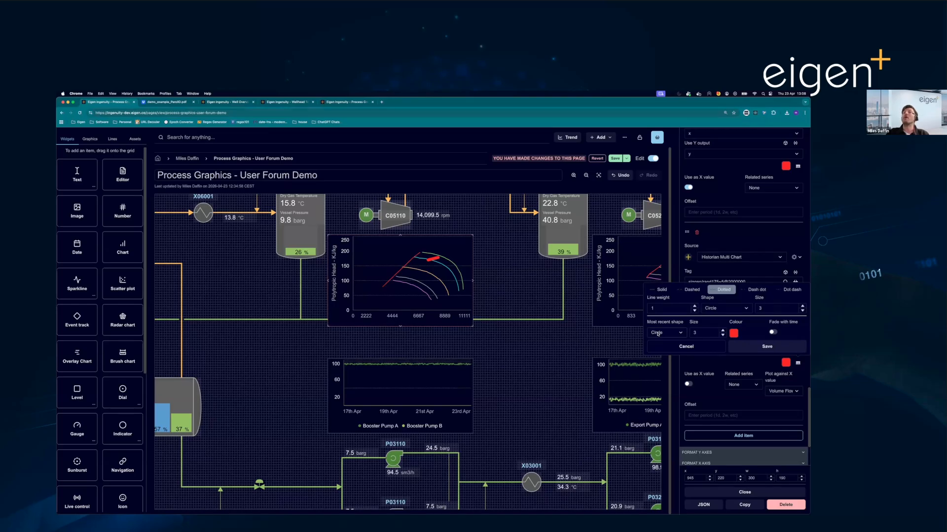
left_click(677, 347)
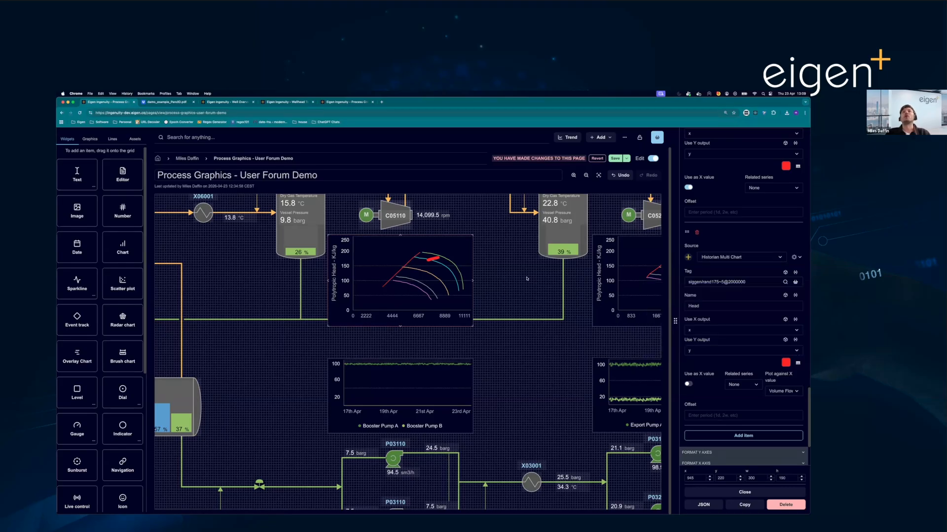
left_click(527, 279)
- Place a square shape on the empty area beside vessel V02200, at about x 720, y 490
scroll(526, 279, "down", 3)
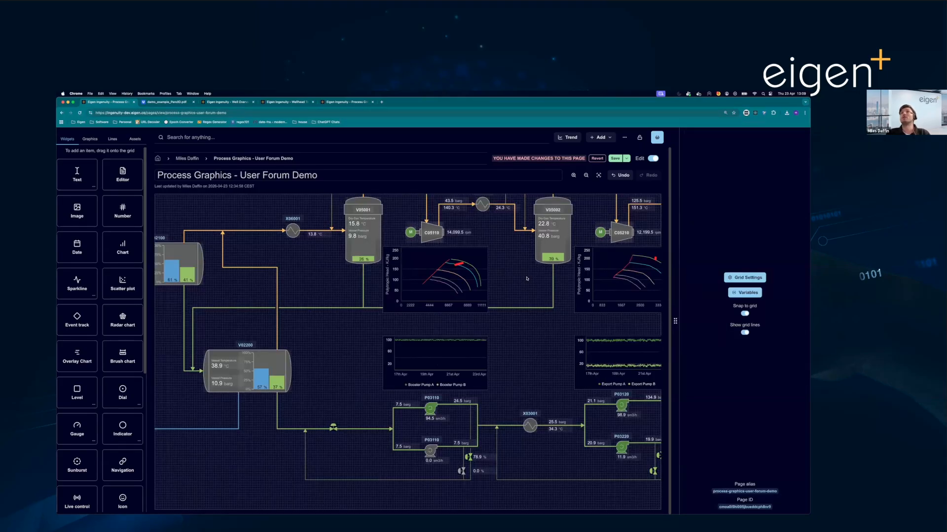
scroll(526, 279, "down", 2)
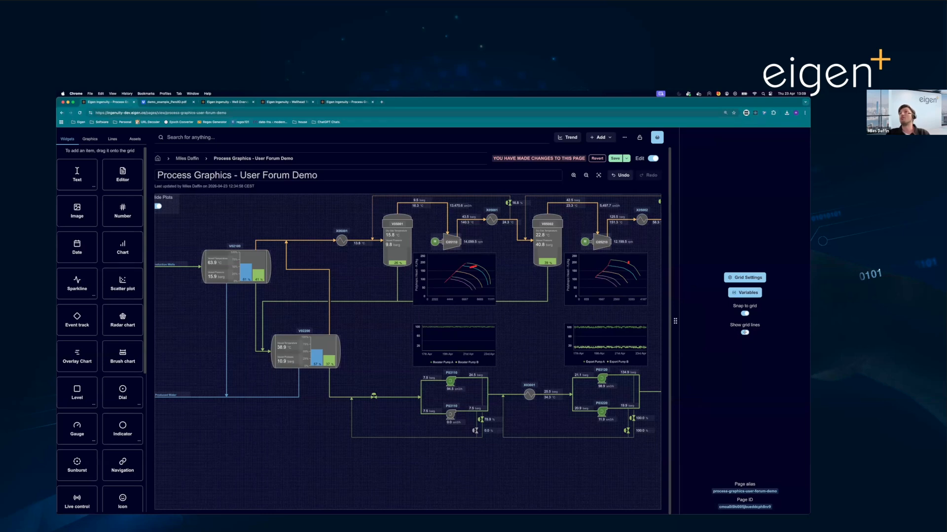
left_click(90, 139)
left_click_drag(82, 178, 353, 320)
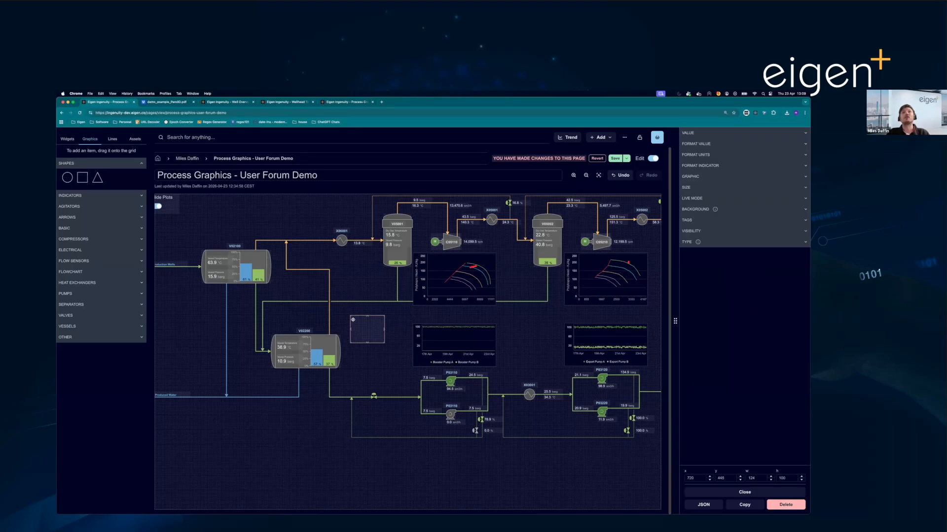
left_click_drag(363, 332, 364, 342)
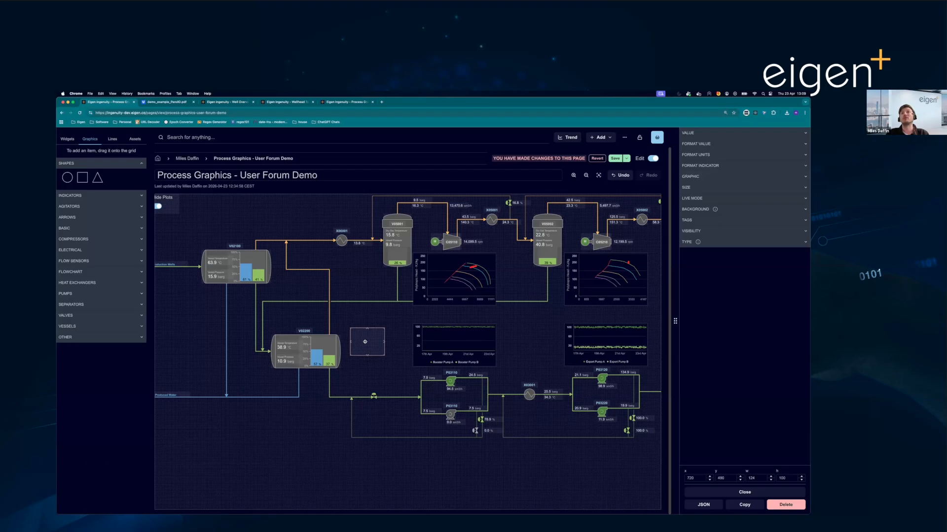
- Duplicate the square and place the copy below it, at about x 770, y 610
right_click(365, 342)
left_click(389, 359)
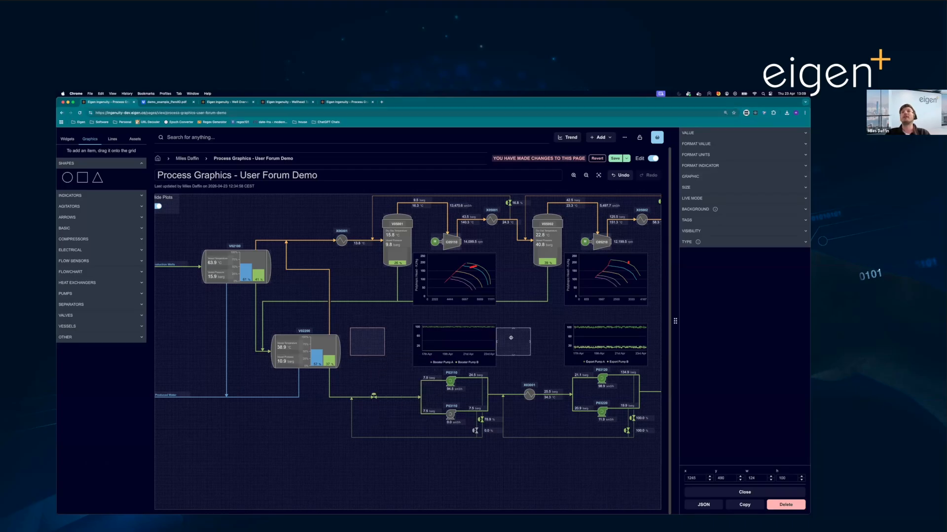
left_click_drag(376, 364, 377, 374)
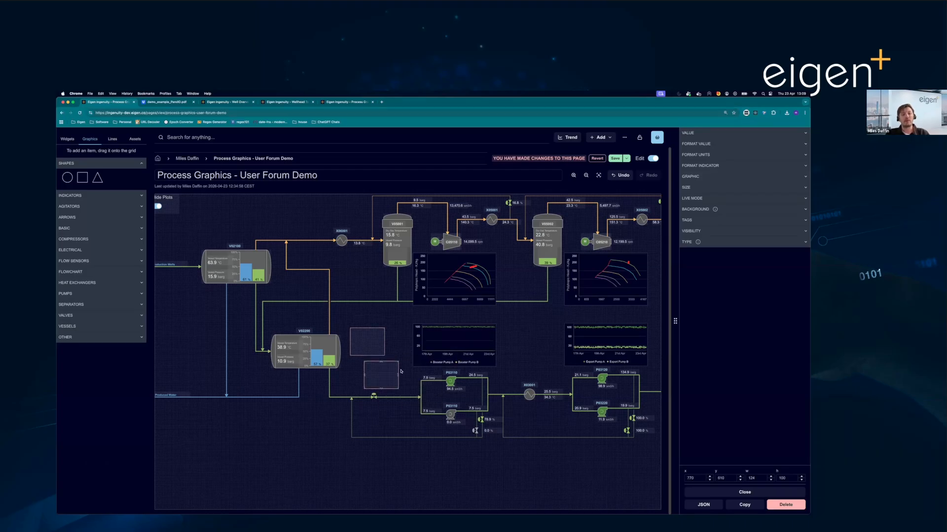
- Select several objects, including the C05110 rpm value, to show the align and distribute options
key("Escape")
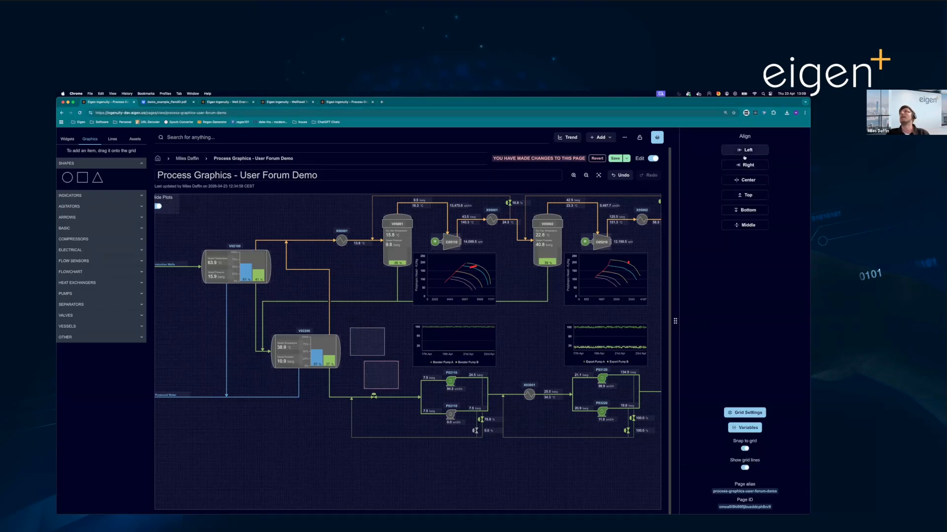
left_click(471, 242)
left_click(468, 216)
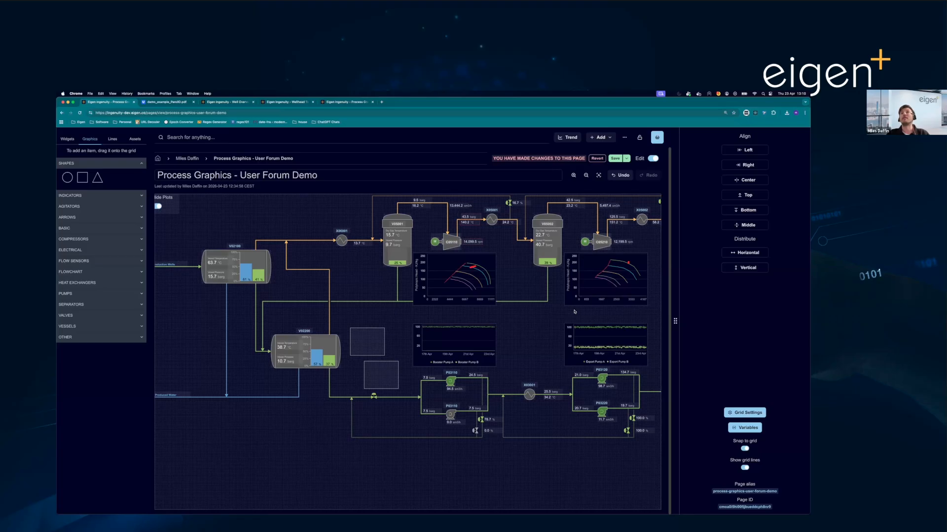
- Clear the selection and inspect the grid configuration, including the horizontal snap size
left_click(527, 324)
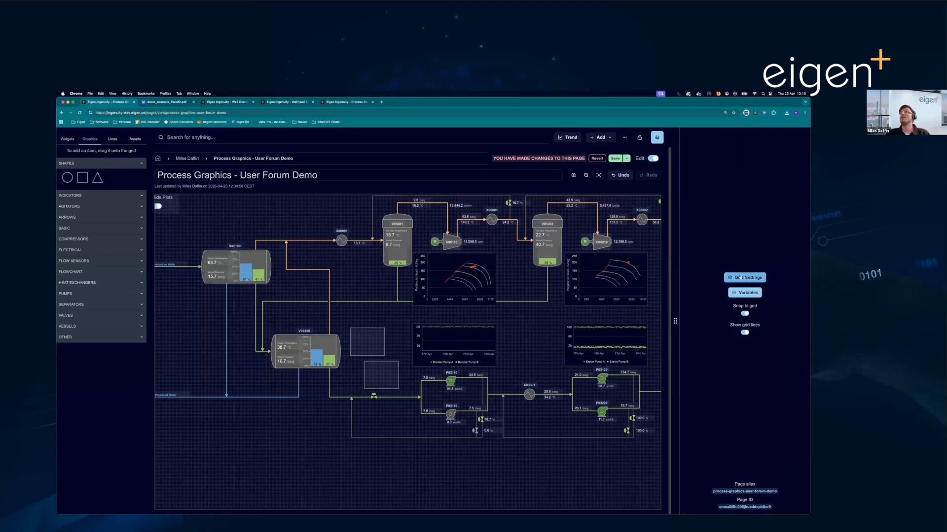
left_click(736, 278)
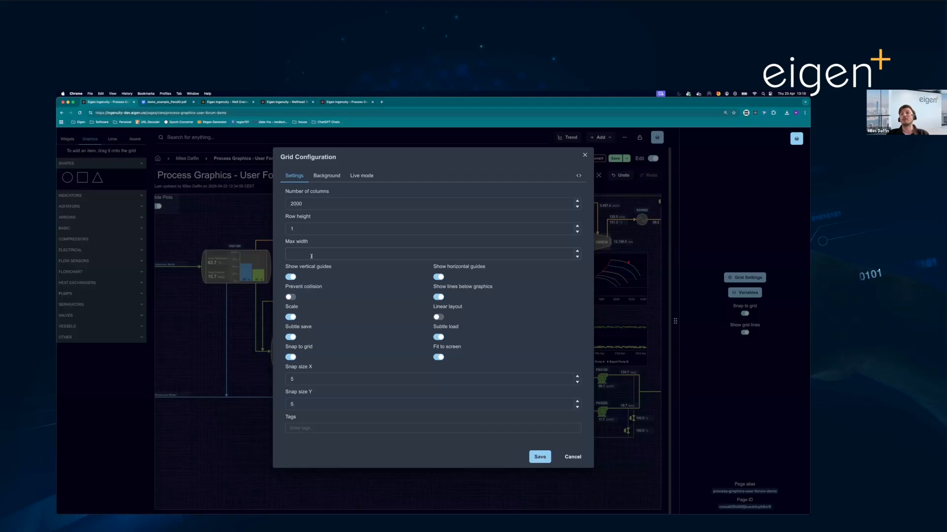
left_click(309, 383)
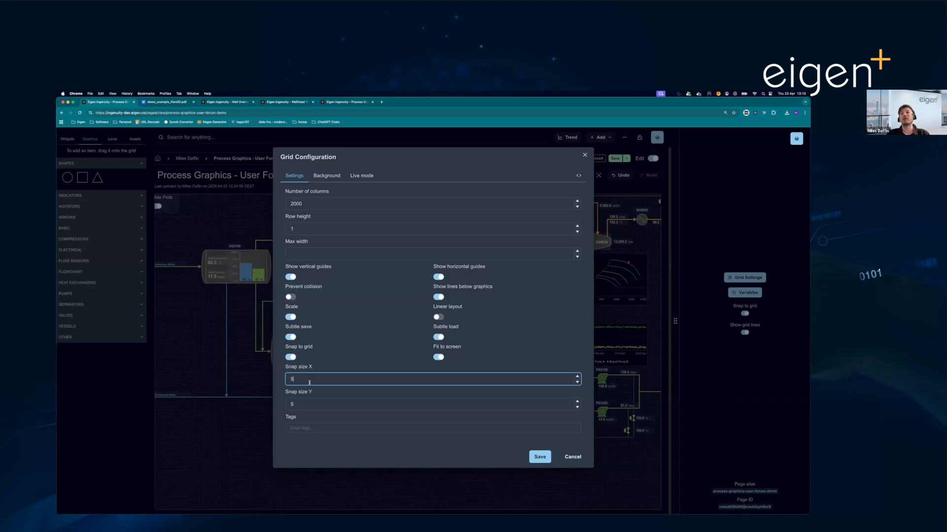
- Select the grouped C05210 compressor and browse the available separator, pump and heat exchanger graphics
left_click(589, 250)
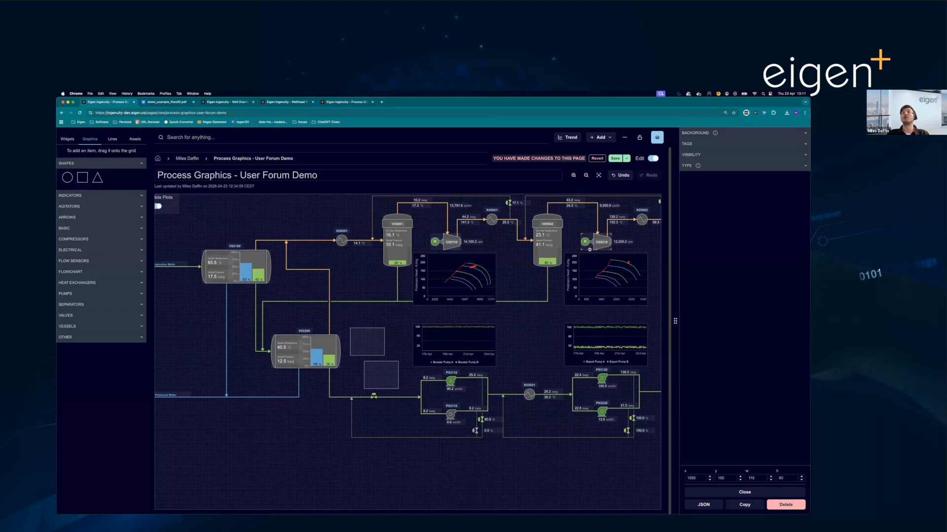
left_click(113, 305)
left_click(113, 294)
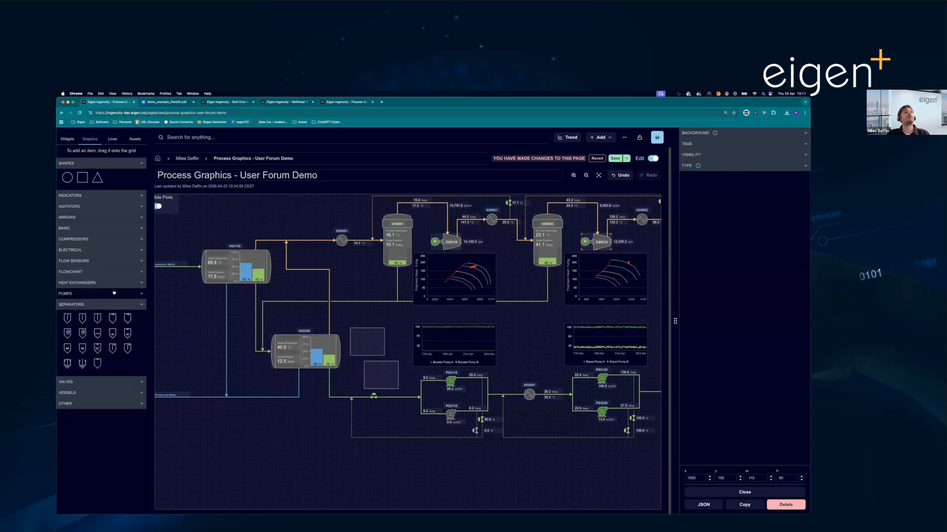
left_click(113, 283)
left_click(623, 251)
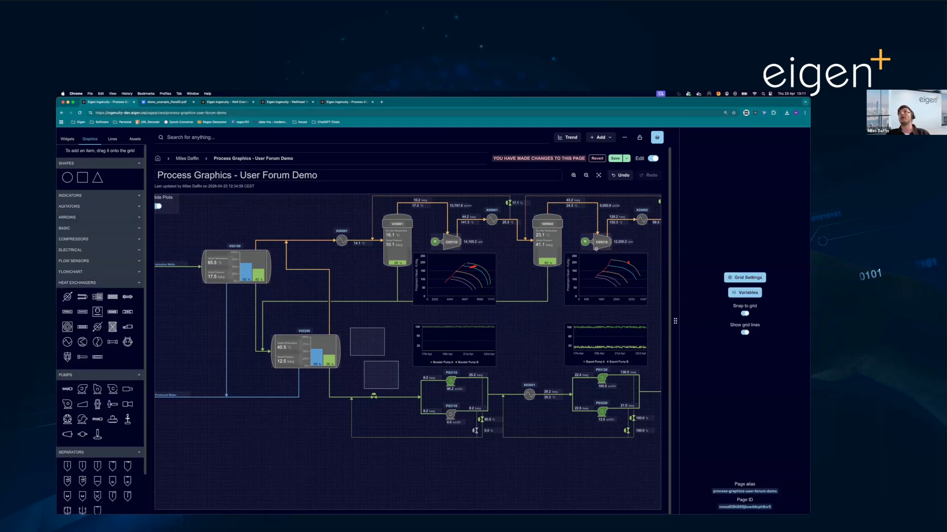
- Show the C05210 compressor graphic's layer ordering options, select its whole group and view the group's options
left_click(597, 247)
right_click(596, 246)
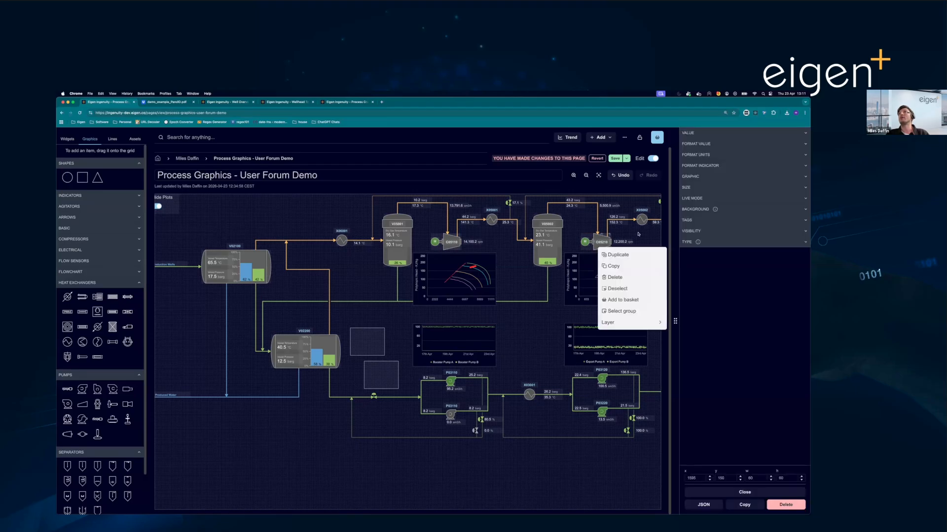
left_click(605, 241)
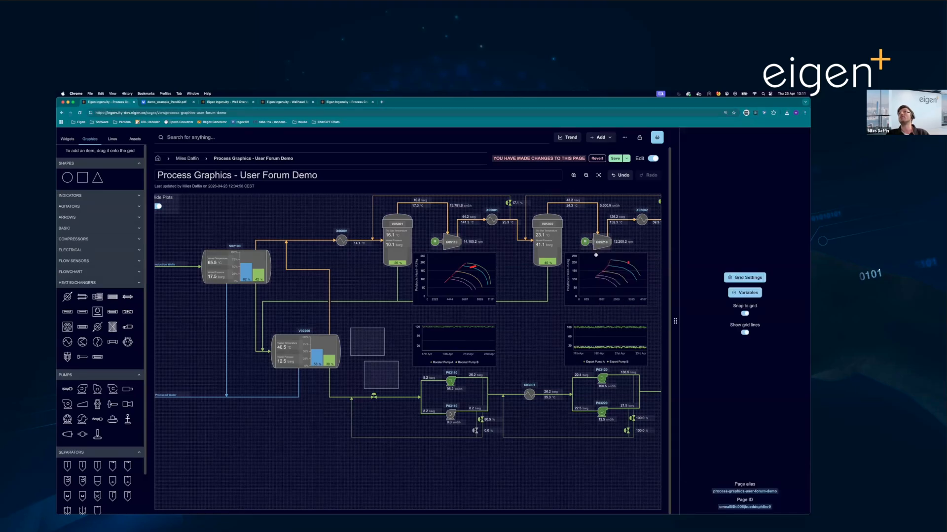
scroll(595, 255, "up", 5)
left_click(589, 257)
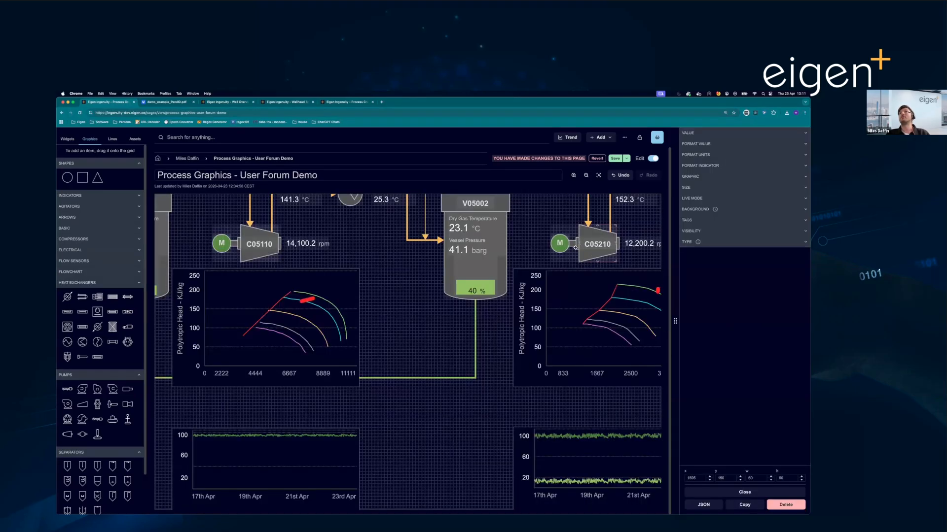
right_click(577, 248)
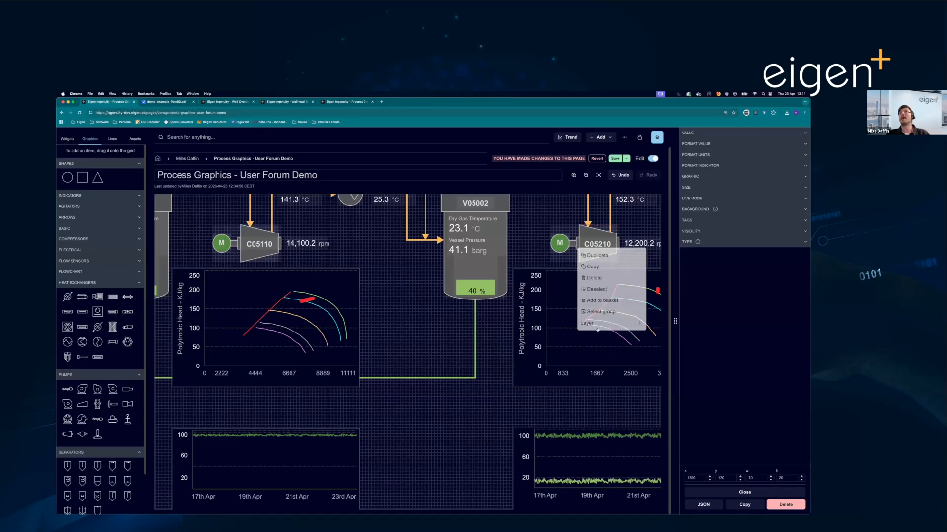
mouse_move(601, 325)
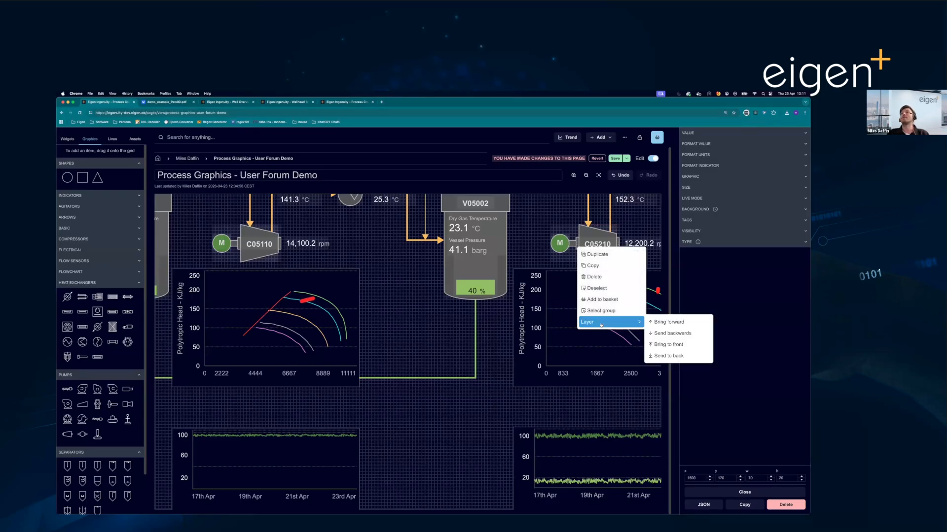
left_click(595, 311)
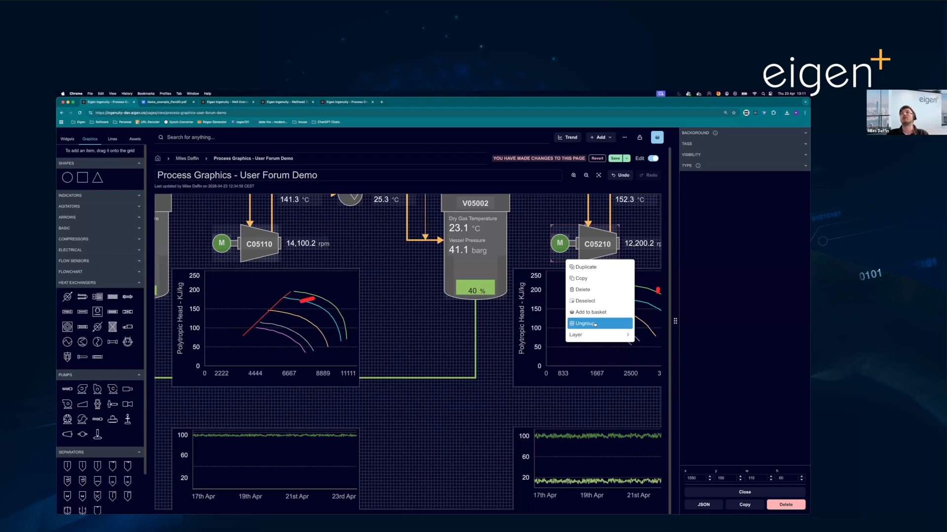
left_click(582, 314)
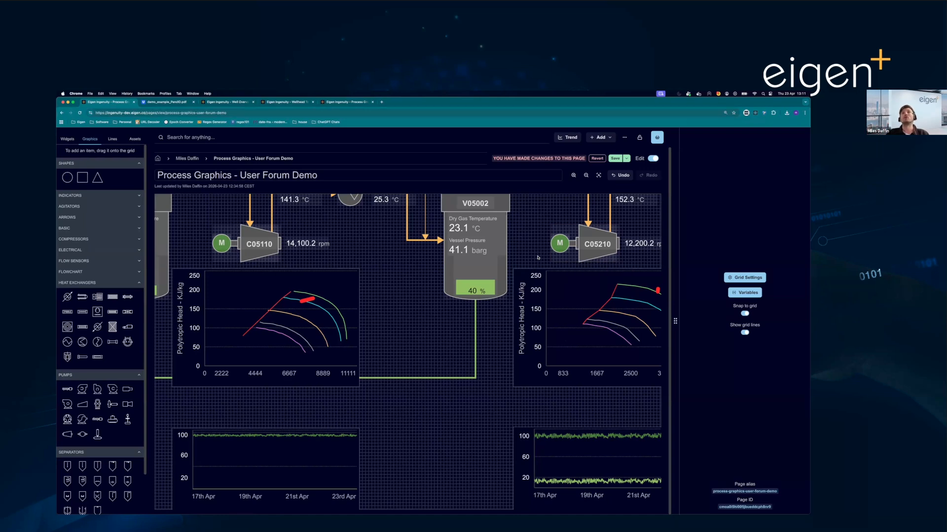
- Draw a horizontal orange solid line of width 2 with no arrowheads in the empty area above the X06001 inlet line
scroll(538, 257, "down", 5)
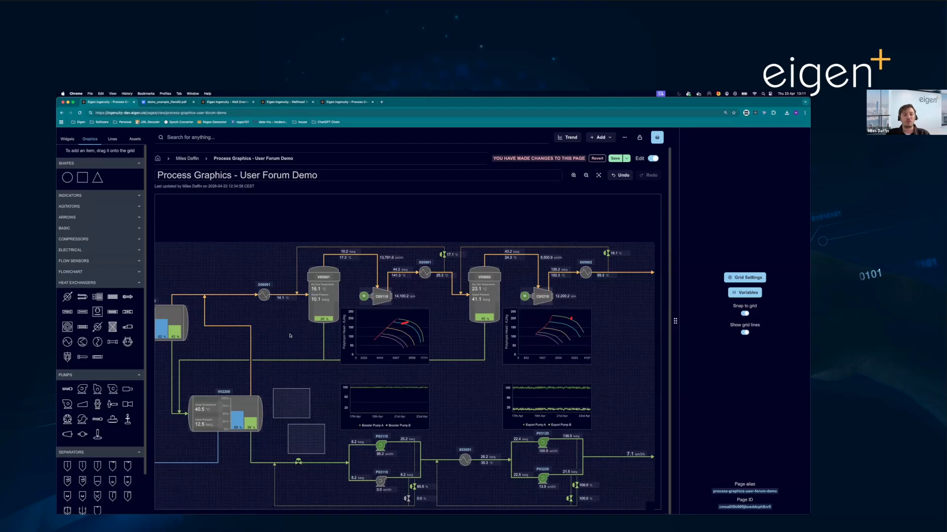
left_click(246, 295)
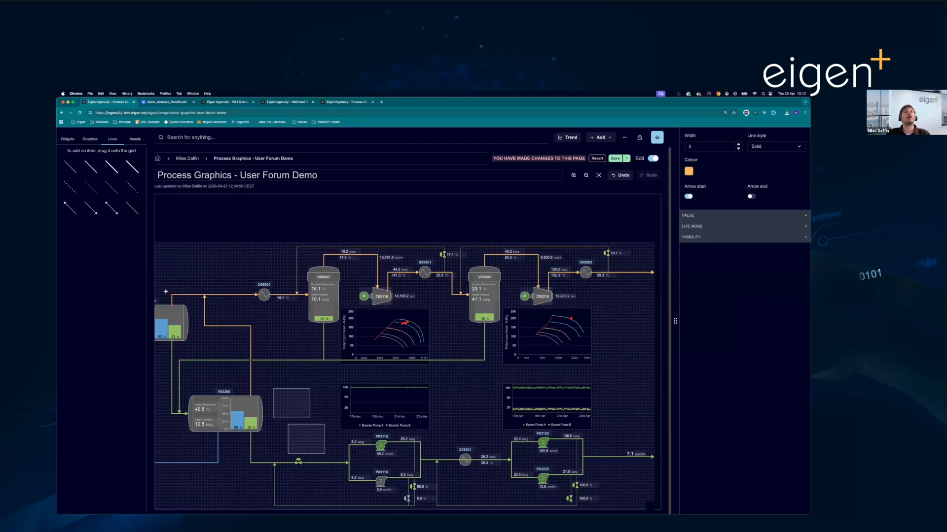
scroll(168, 291, "up", 3)
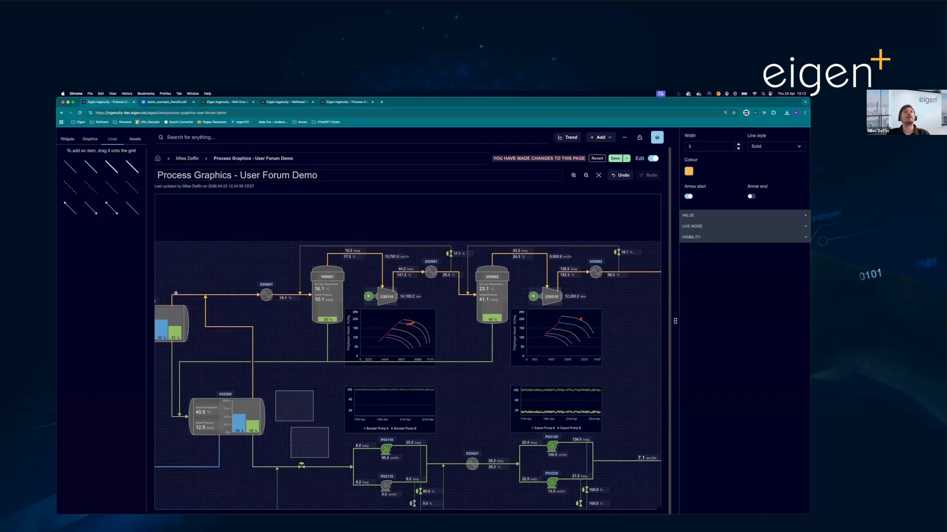
left_click(91, 169)
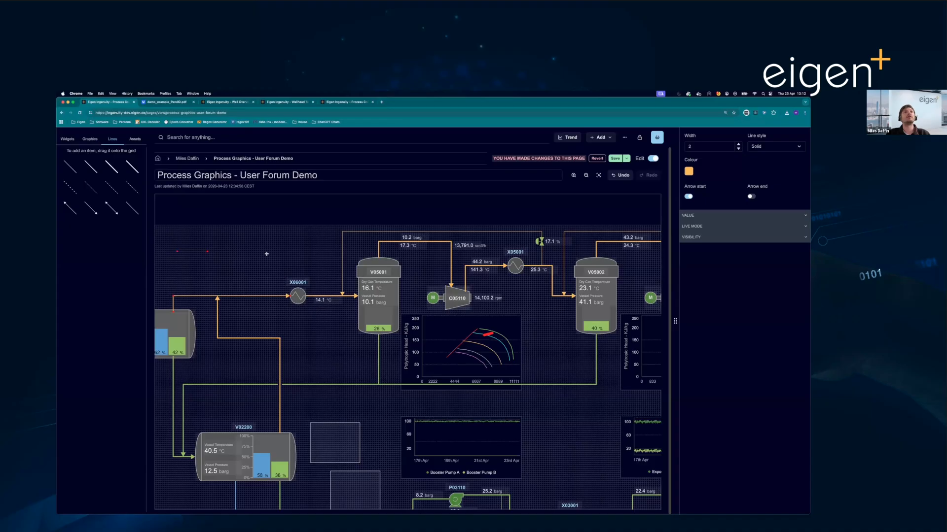
left_click_drag(266, 254, 275, 253)
left_click(689, 171)
left_click(762, 189)
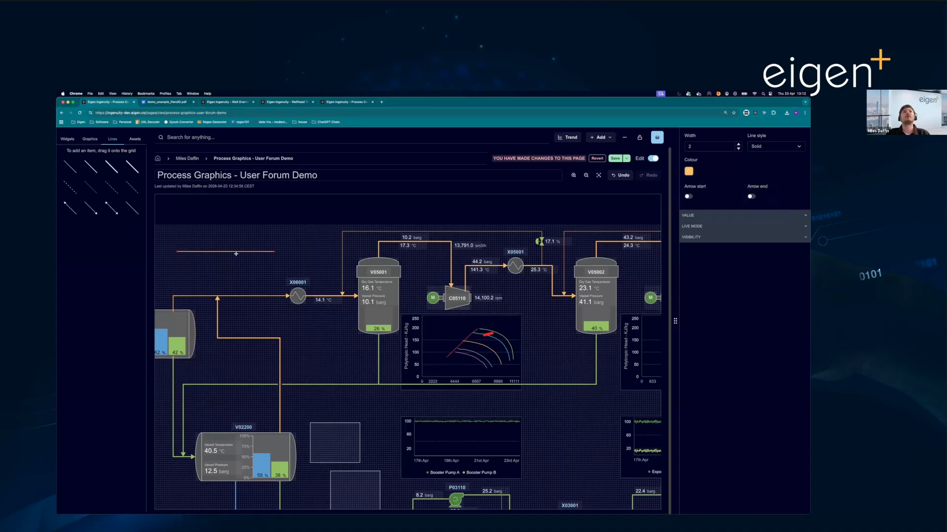
- Bend the new line into an L-shape with a short upright end, and open its value source settings before deselecting it
left_click_drag(236, 253, 235, 268)
left_click_drag(178, 253, 169, 268)
left_click_drag(274, 252, 235, 248)
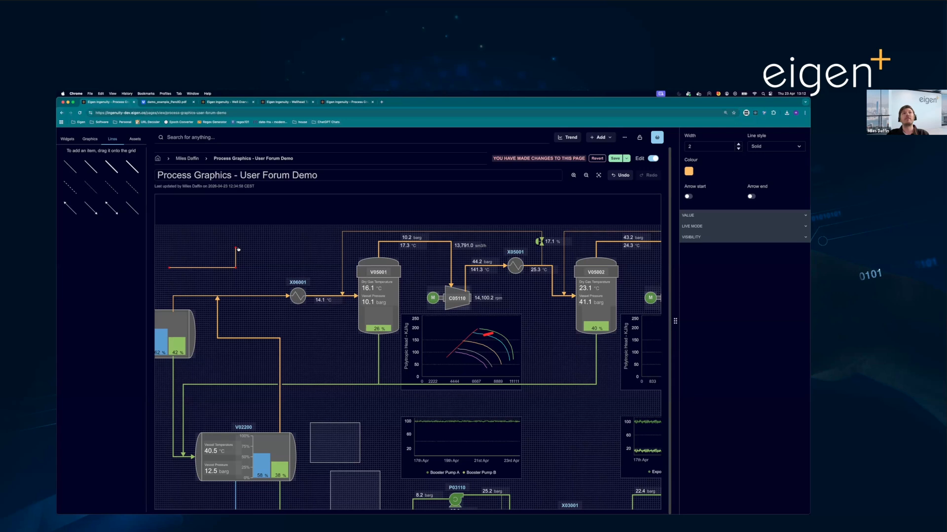
left_click(748, 217)
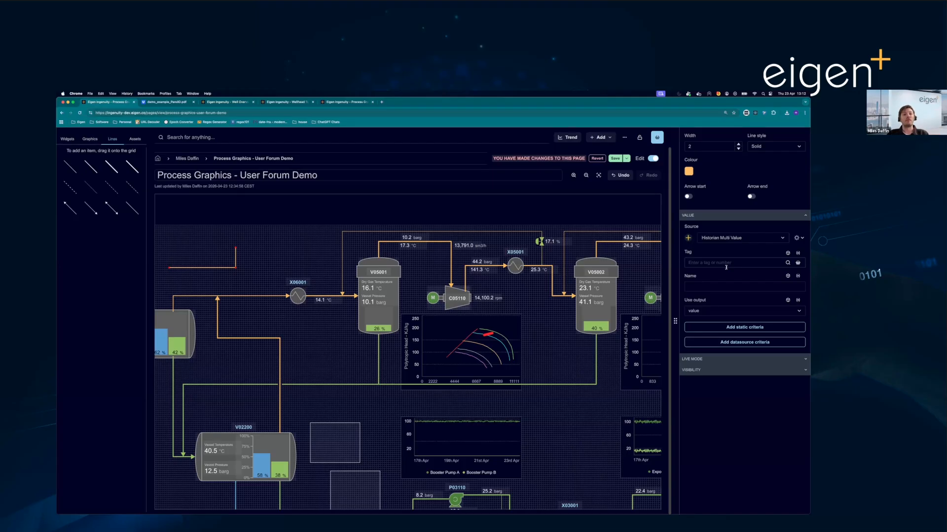
left_click(319, 275)
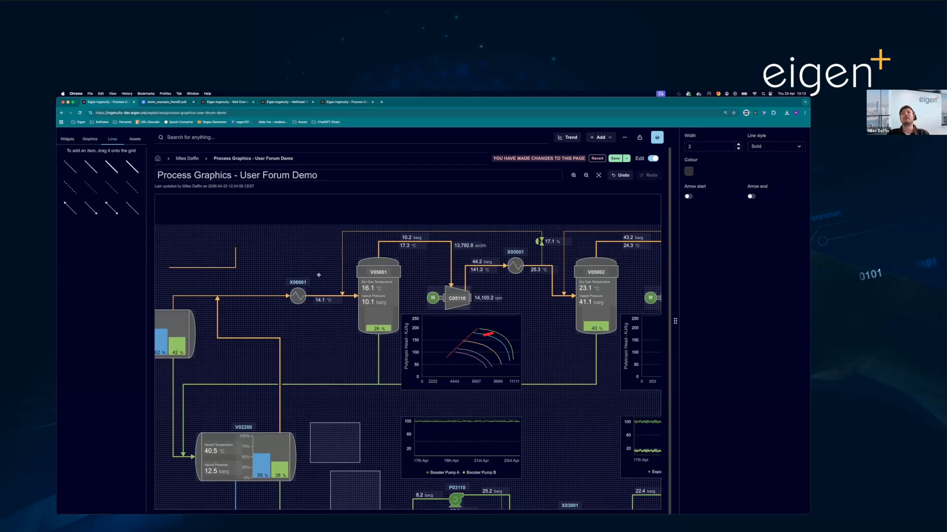
- Zoom in and out around the V05001 vessel, and fit the whole process graphic to the view
scroll(318, 275, "down", 3)
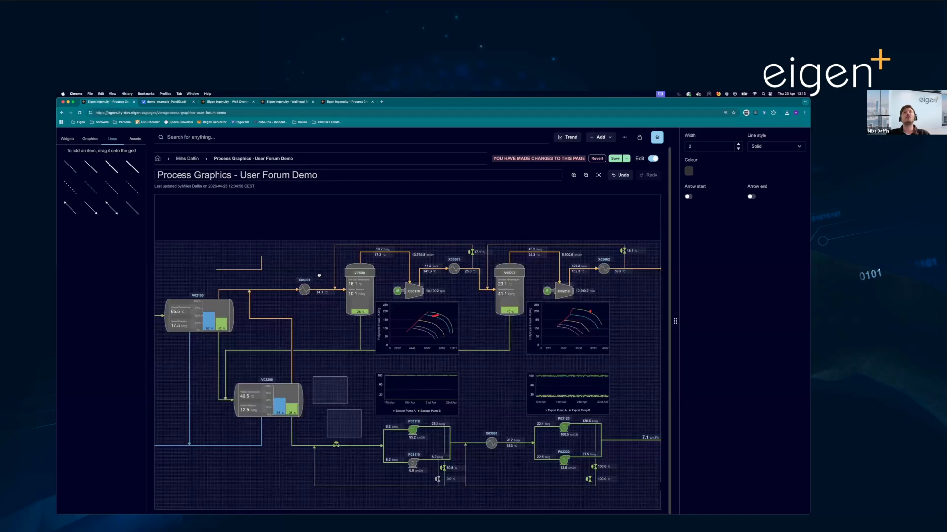
scroll(318, 275, "up", 3)
scroll(319, 275, "down", 1)
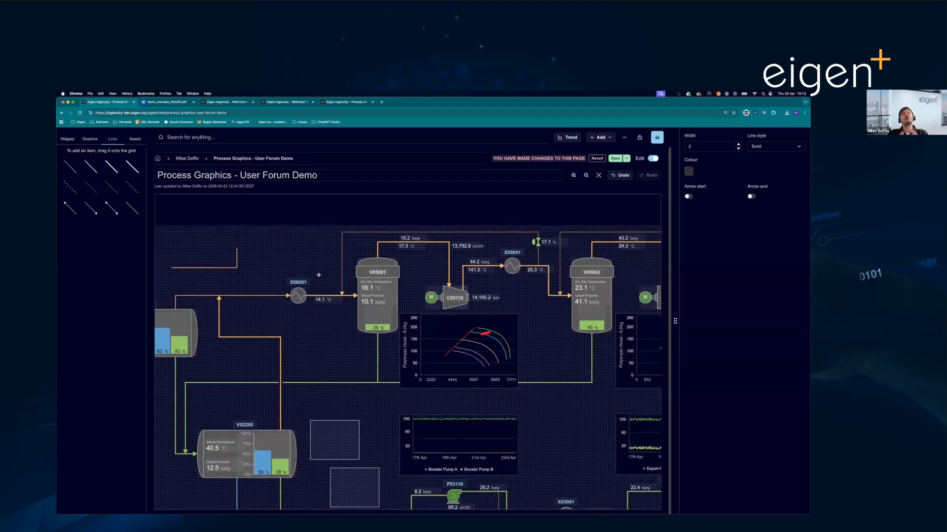
scroll(318, 275, "up", 2)
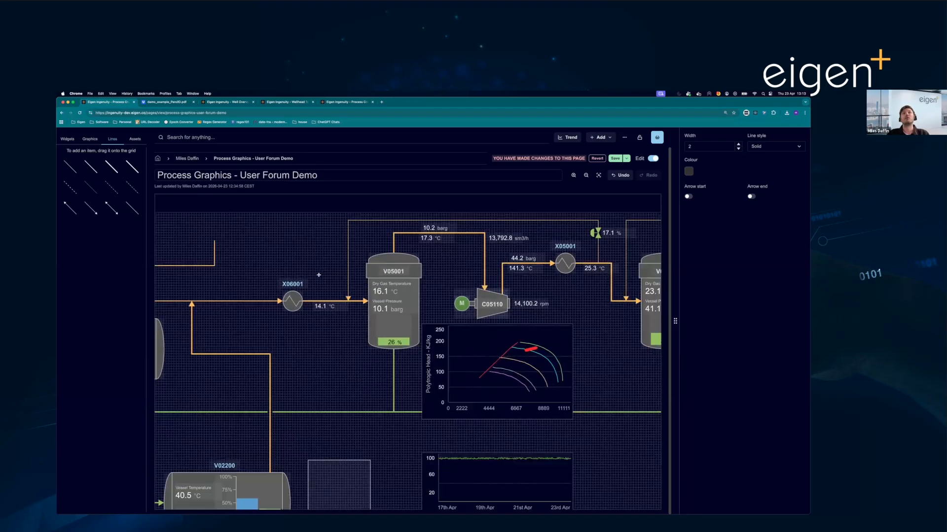
scroll(319, 275, "up", 3)
scroll(319, 276, "down", 2)
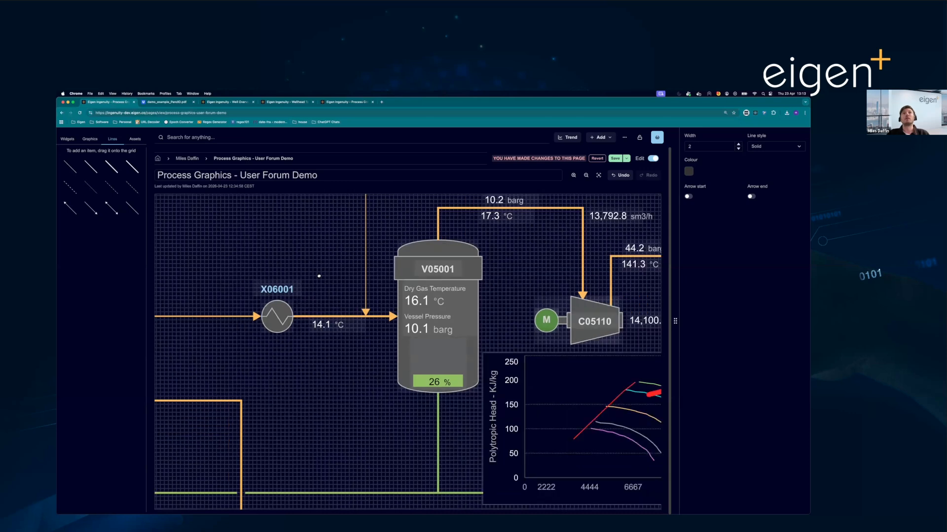
scroll(318, 276, "down", 5)
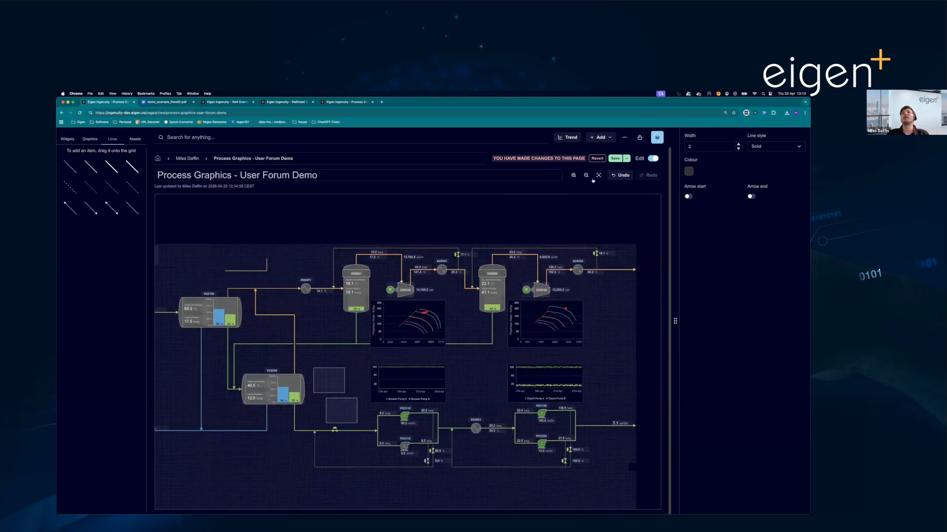
left_click(597, 177)
left_click(598, 175)
- Leave edit mode and view the process graphic at different zoom levels, ending fitted to the page
left_click(653, 158)
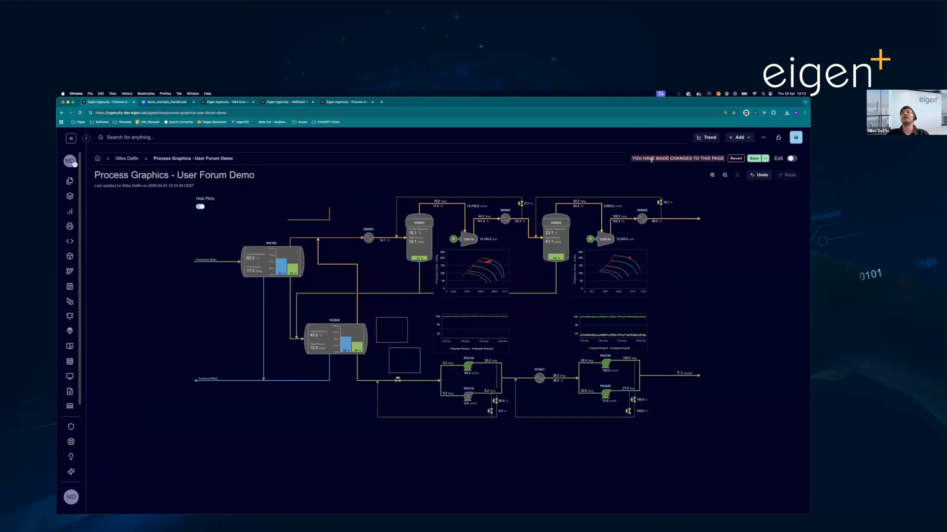
scroll(533, 273, "up", 5)
scroll(533, 273, "down", 5)
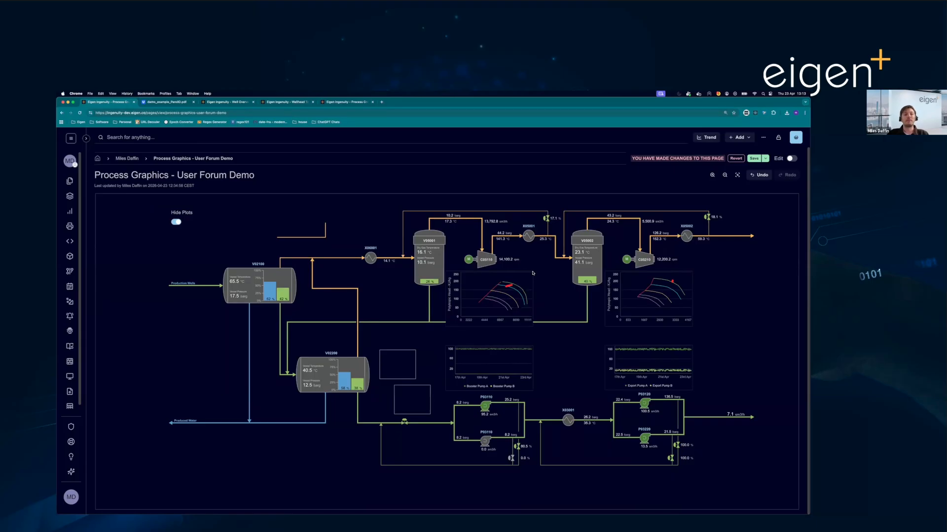
left_click(737, 176)
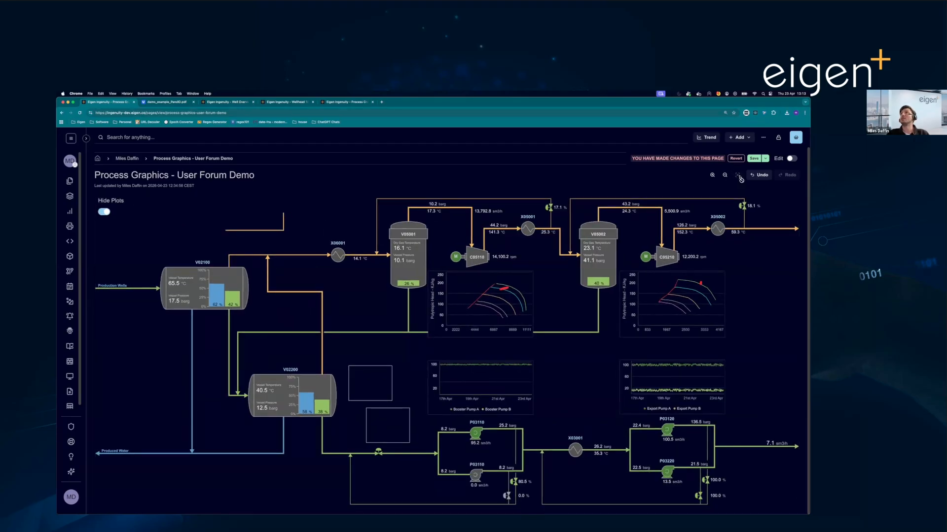
- Switch the Hide Plots option repeatedly to demonstrate hiding and showing the compressor charts and pump trends, ending with the plots shown
left_click(104, 212)
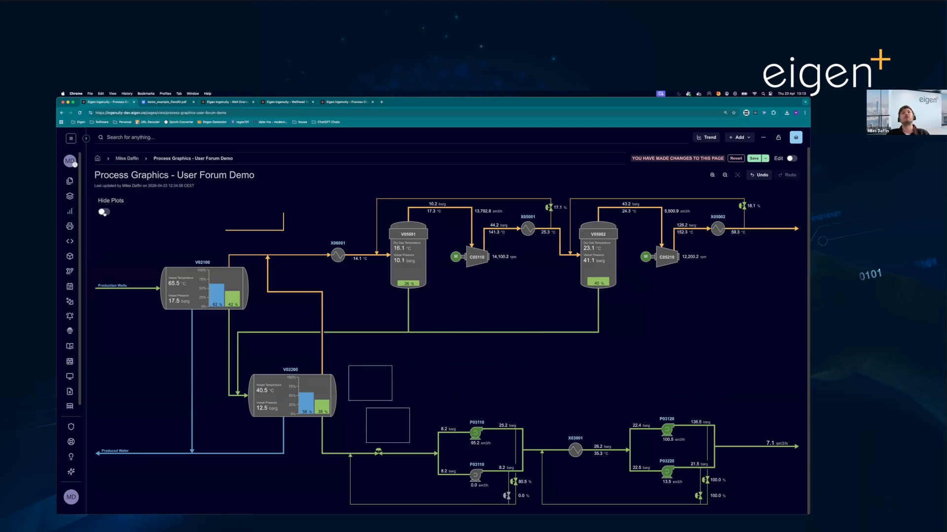
left_click(104, 213)
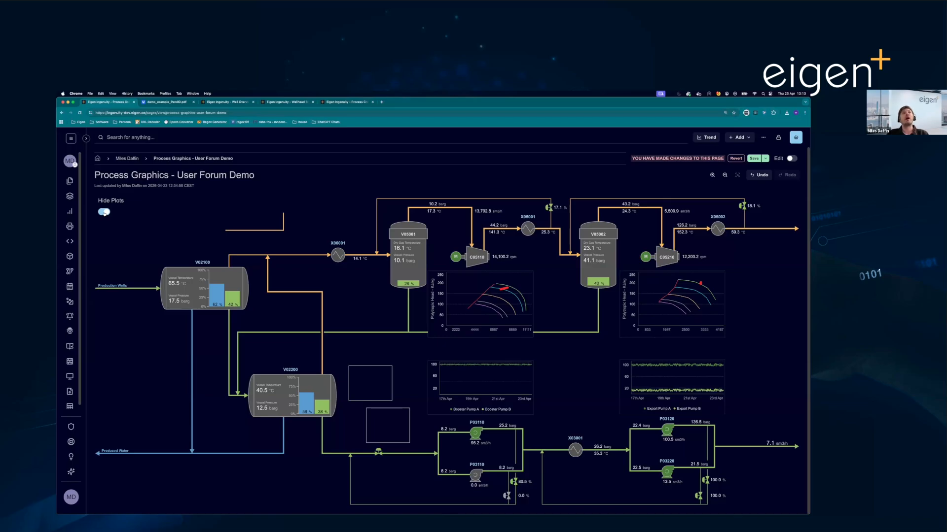
left_click(104, 212)
left_click(104, 213)
left_click(104, 212)
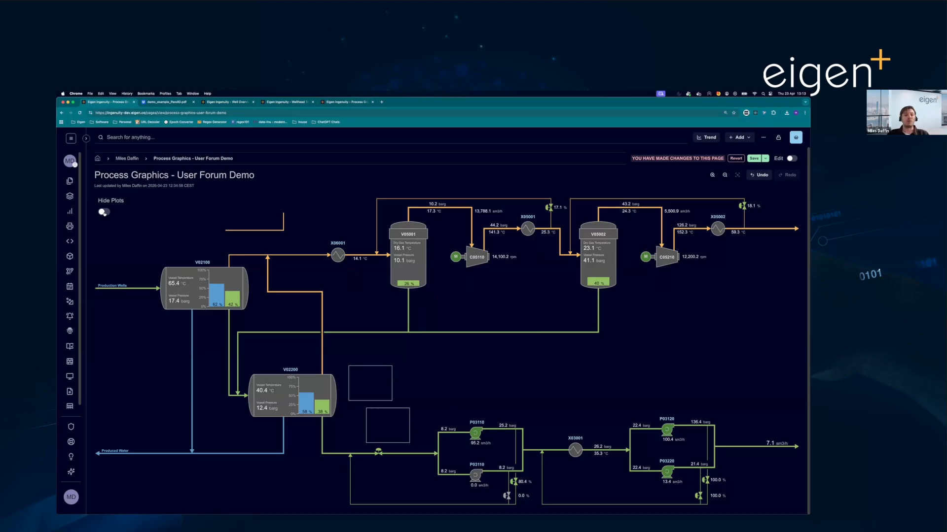
left_click(104, 212)
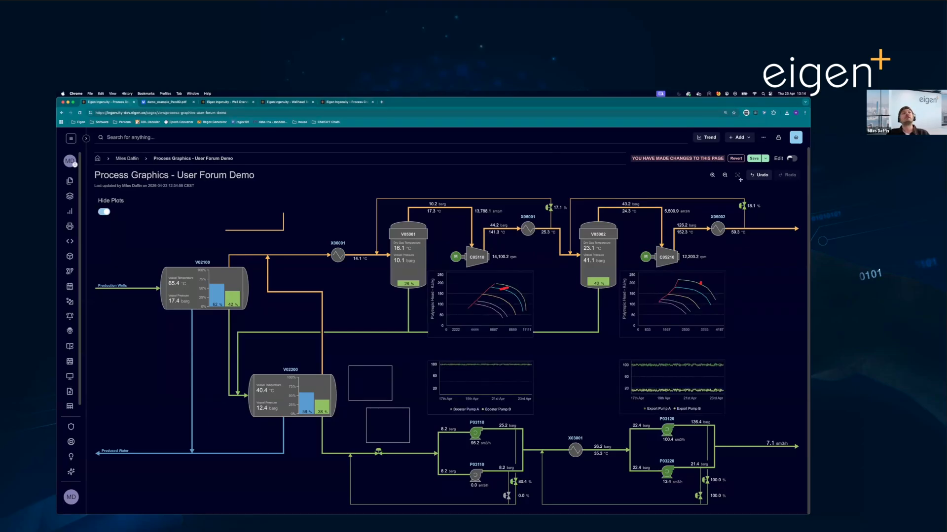
- In edit mode, place a Well asset template above the V02100 vessel and expand the existing Well template's tag list
left_click(791, 159)
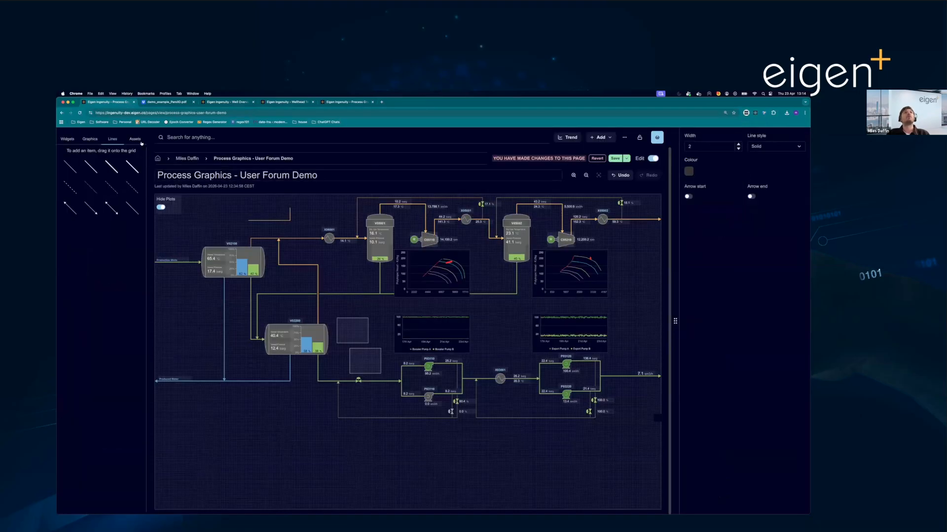
left_click(140, 142)
left_click(127, 162)
type("wel")
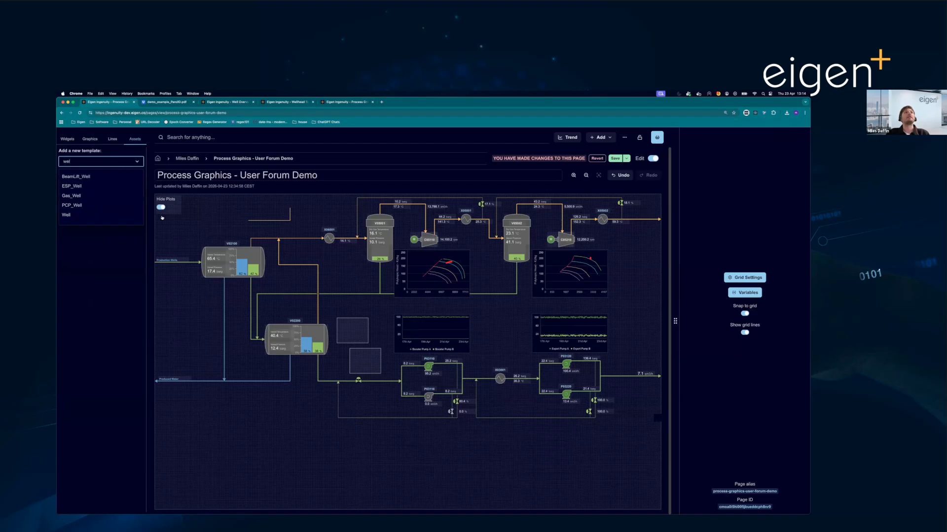
left_click(91, 217)
left_click_drag(69, 180, 239, 224)
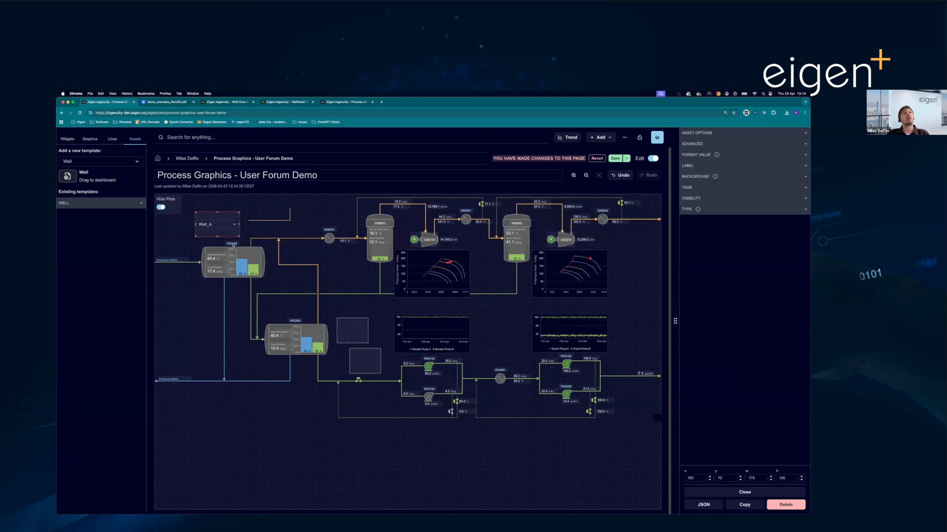
left_click(131, 203)
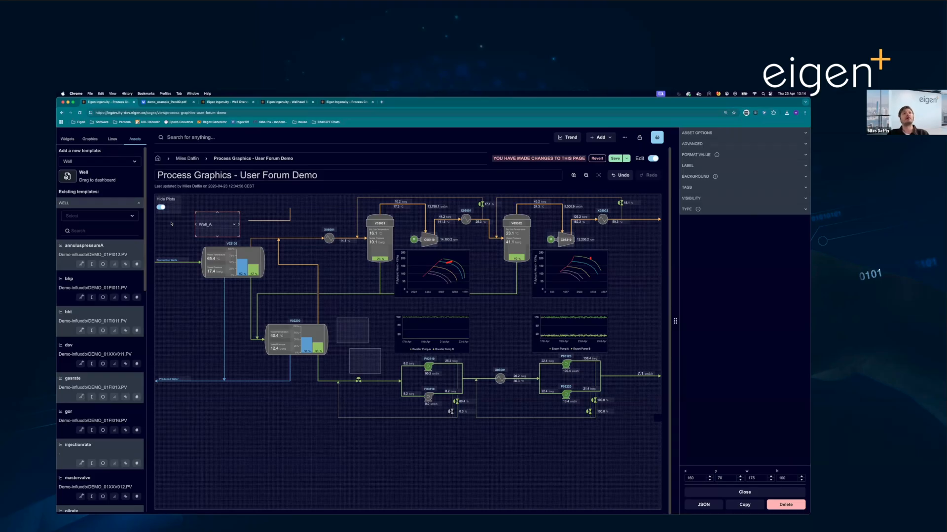
- Switch to the PowerPoint slide show and advance to the "Updates to Logbook" slide
key("ctrl+Up")
left_click(217, 110)
key("Right")
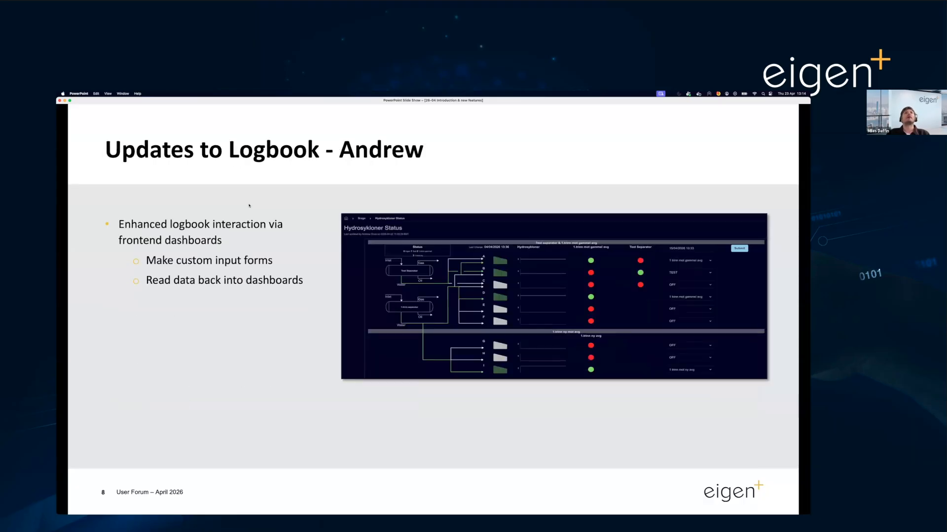
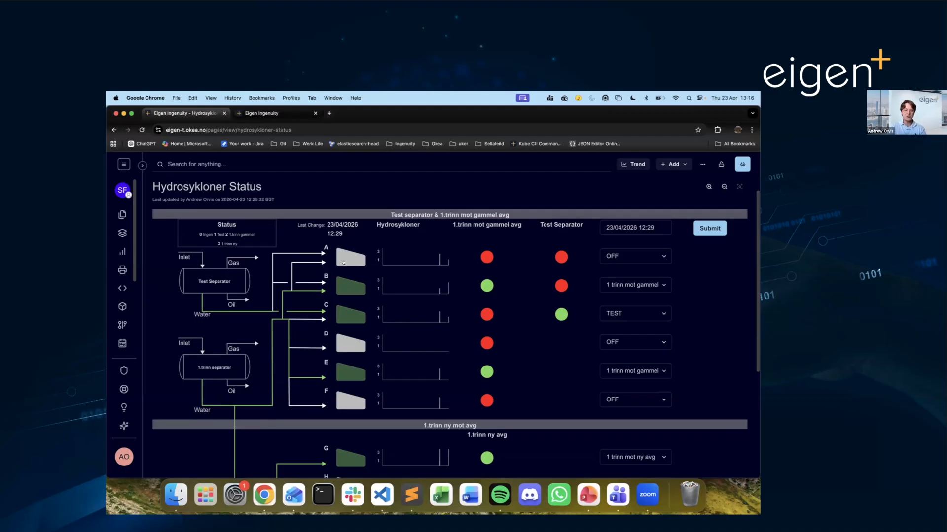
- View the one-week trend for hydrocyclone B on the Hydrosykloner Status page, and close it again
scroll(343, 263, "down", 3)
scroll(342, 276, "up", 2)
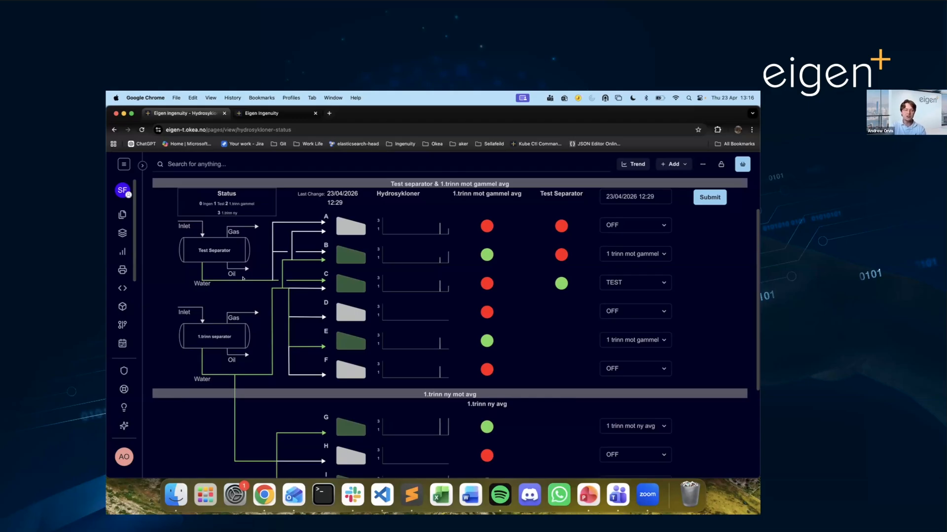
left_click(343, 262)
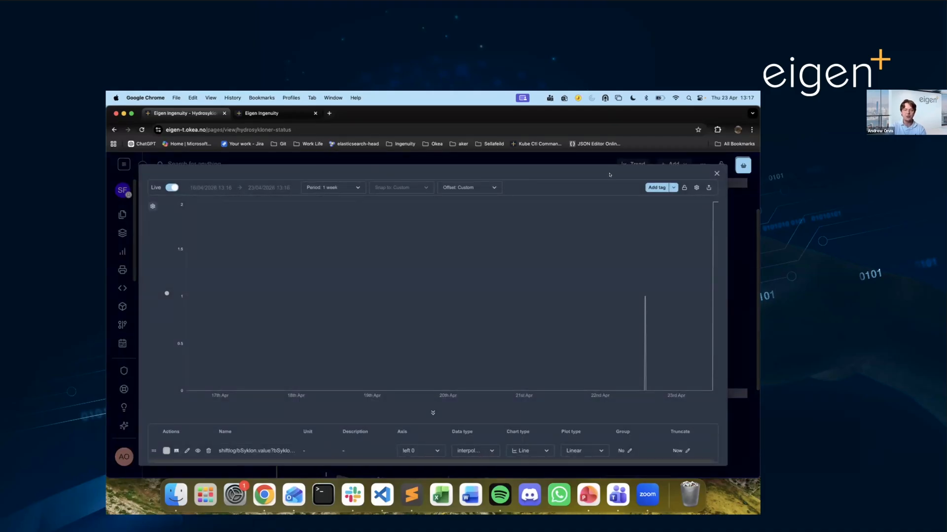
left_click(716, 174)
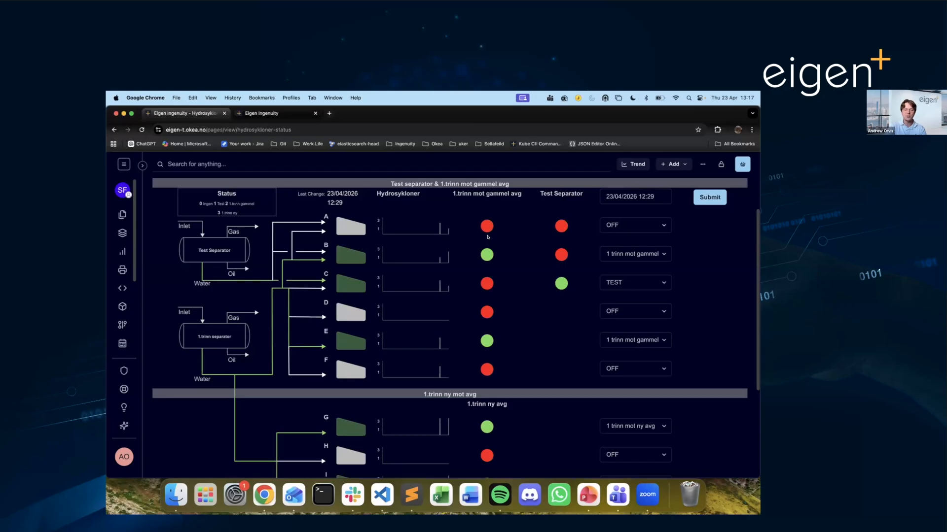
- Set the date of the hydrocyclone status entry to 09/04/2026 12:29
scroll(489, 237, "up", 1)
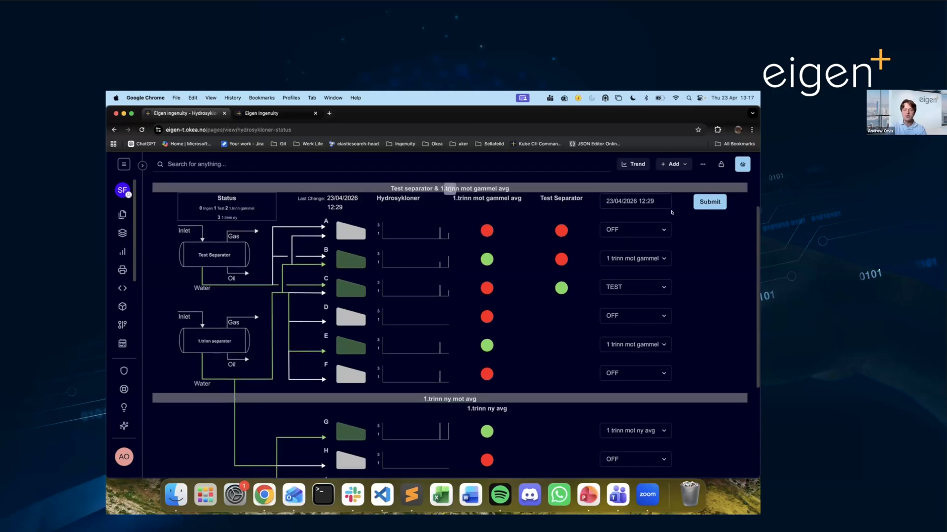
scroll(671, 213, "down", 1)
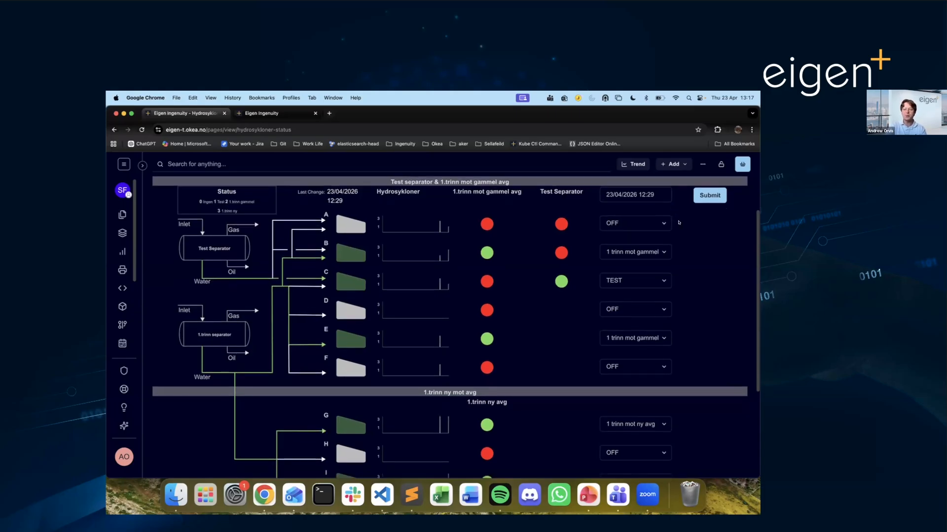
scroll(665, 212, "up", 1)
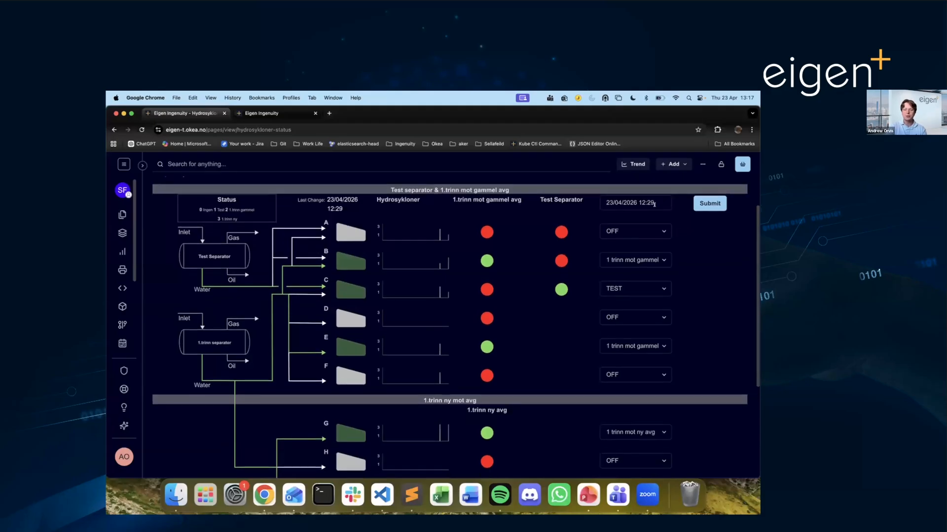
left_click(647, 199)
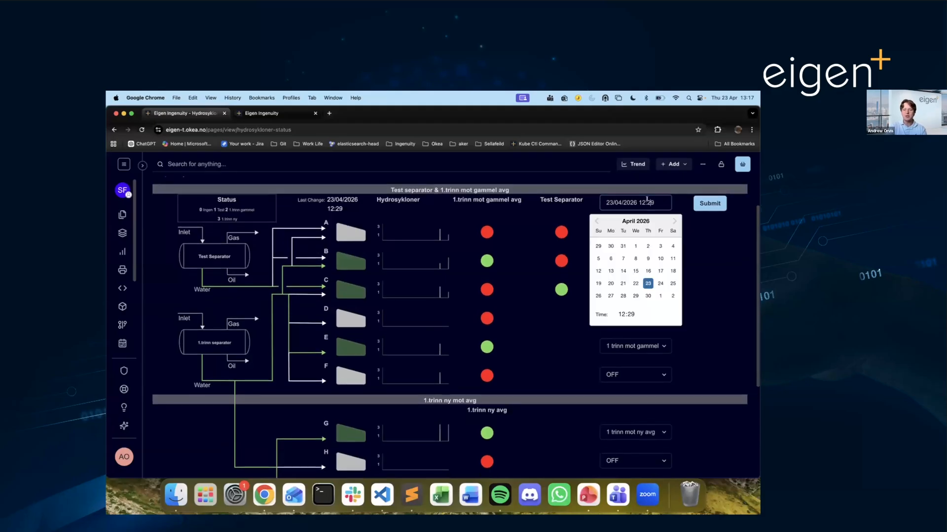
left_click(636, 283)
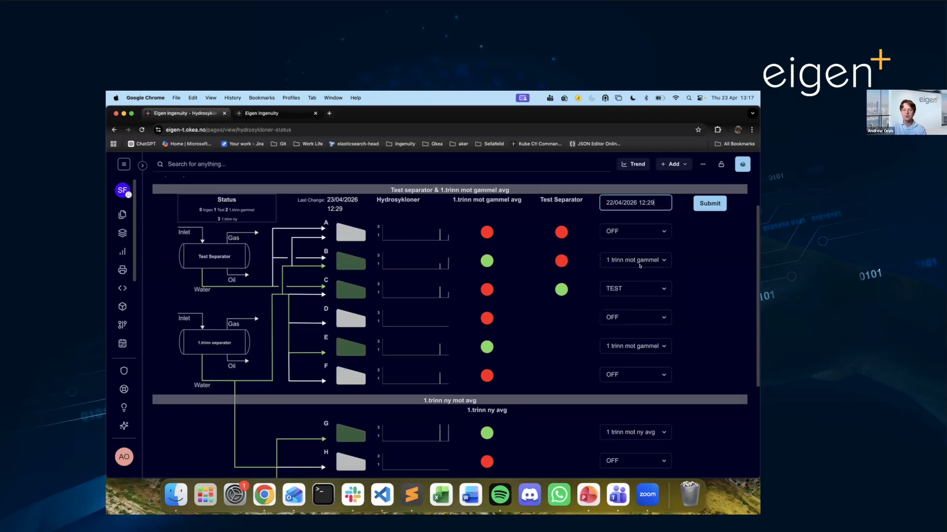
left_click(640, 202)
left_click(633, 269)
left_click(652, 200)
left_click(648, 259)
- Examine the routing options offered for hydrocyclones A and B, keeping A at OFF and B at 1 trinn mot gammel
scroll(658, 213, "down", 2)
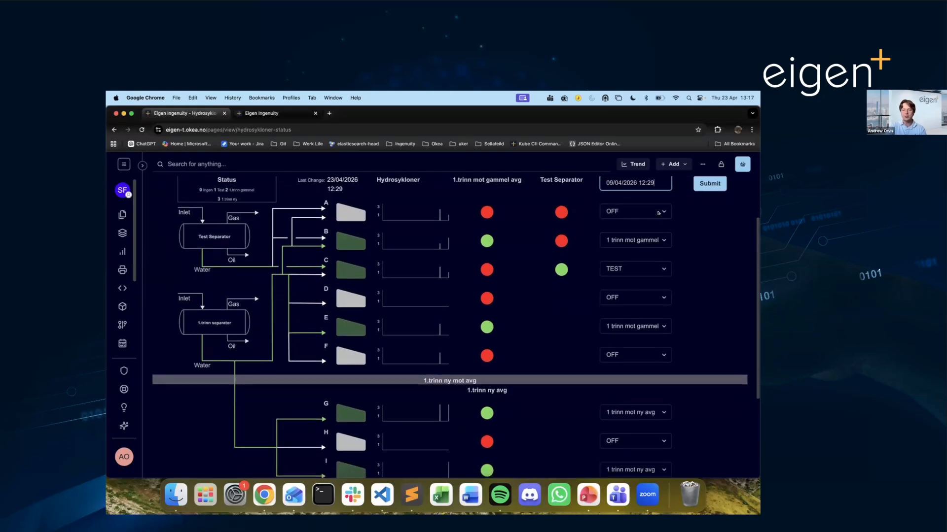
left_click(658, 213)
left_click(690, 244)
scroll(690, 243, "down", 1)
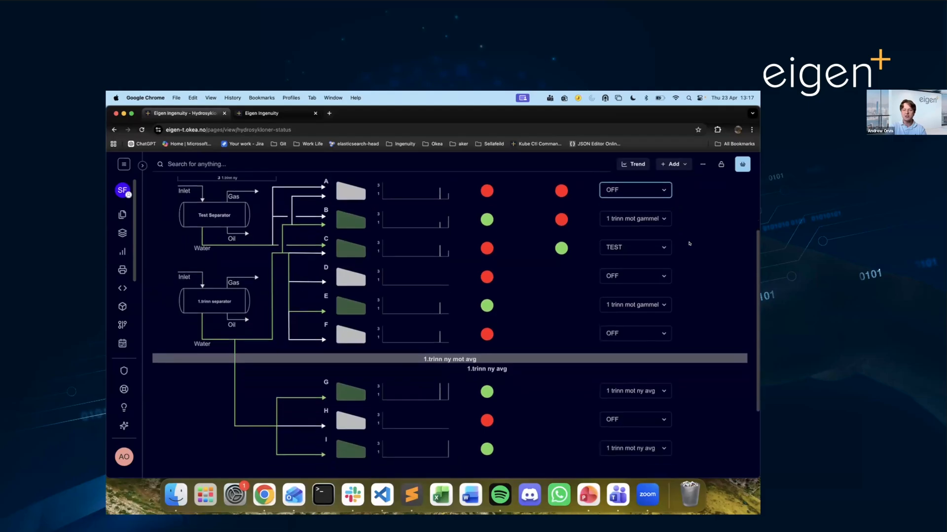
left_click(631, 190)
left_click(617, 210)
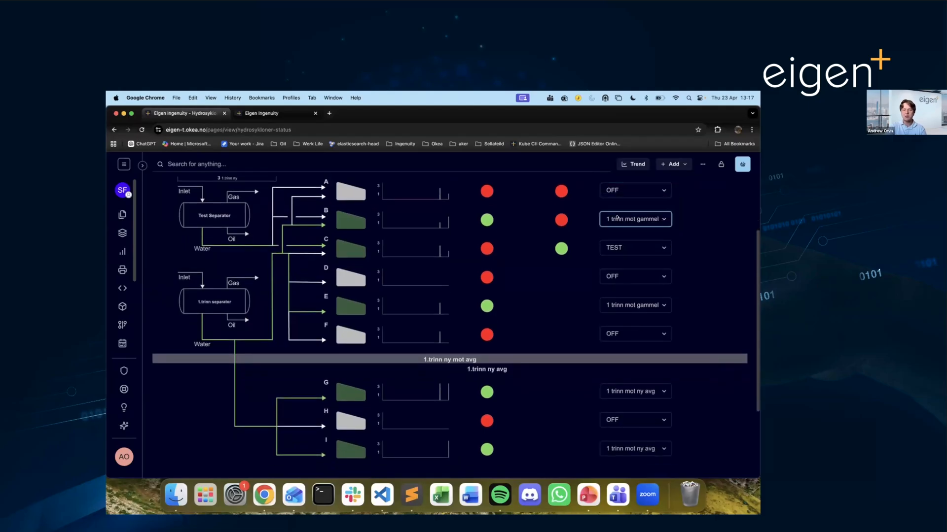
left_click(616, 217)
left_click(613, 210)
left_click(616, 220)
left_click(619, 240)
- Set hydrocyclone C to OFF and hydrocyclone D to 1 trinn mot gammel
left_click(622, 244)
left_click(624, 239)
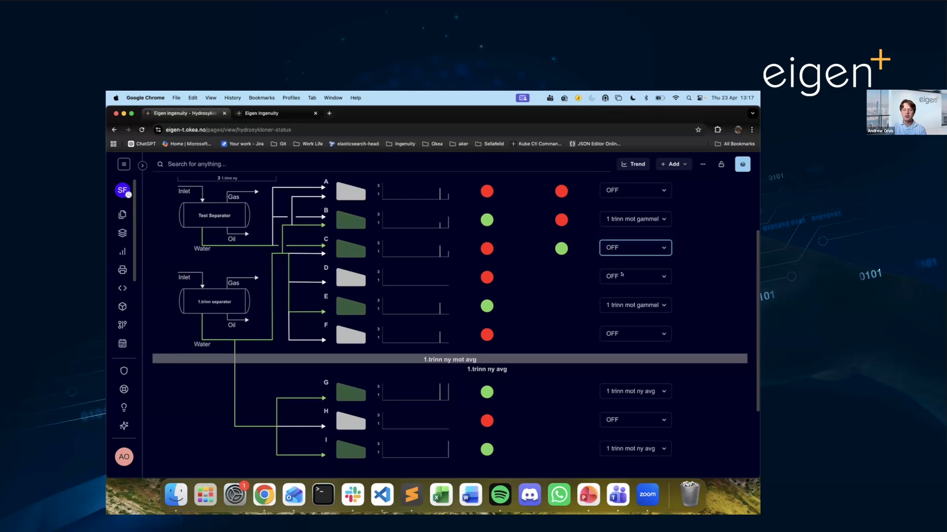
left_click(622, 275)
left_click(621, 286)
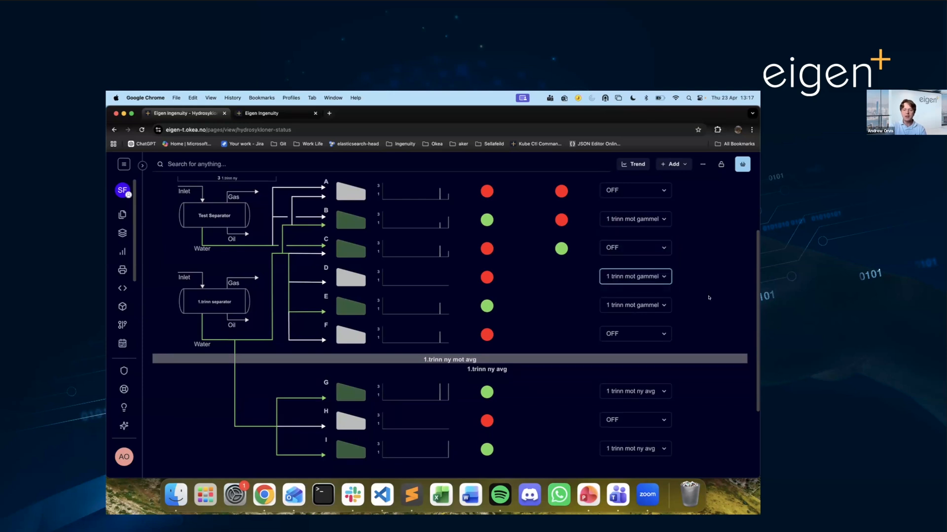
- Reload the Hydrosykloner Status page to reset the date and the hydrocyclone selections
scroll(709, 297, "up", 2)
left_click(703, 212)
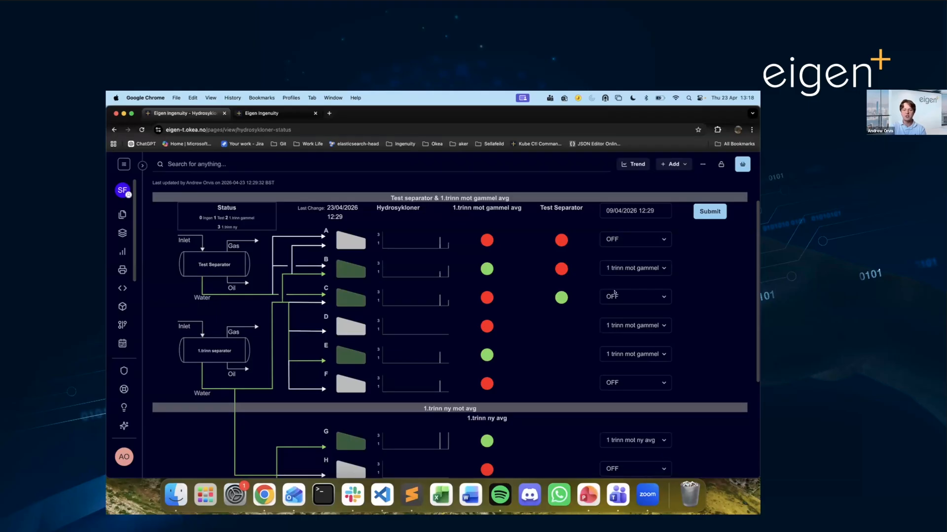
key("super+r")
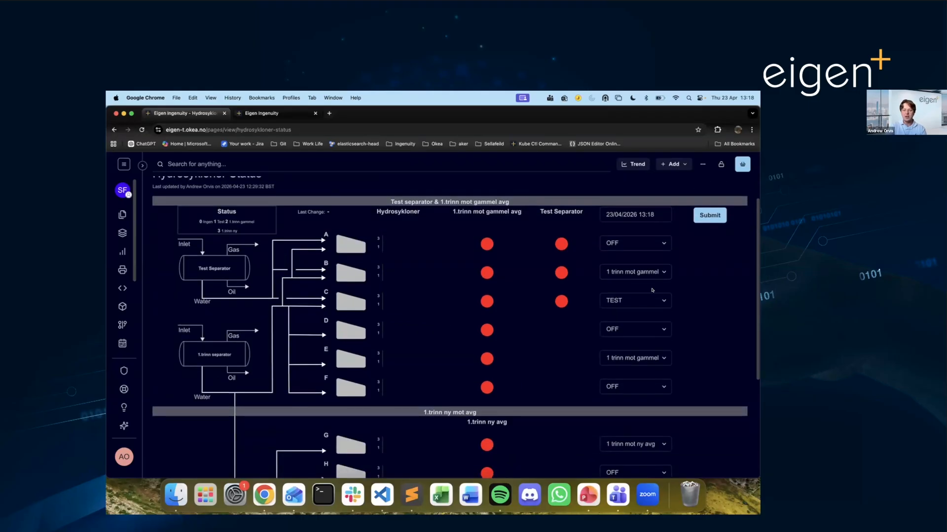
- Examine the status rows down to hydrocyclone I and the routing options offered for hydrocyclone G, leaving its selection as it is
scroll(660, 298, "down", 1)
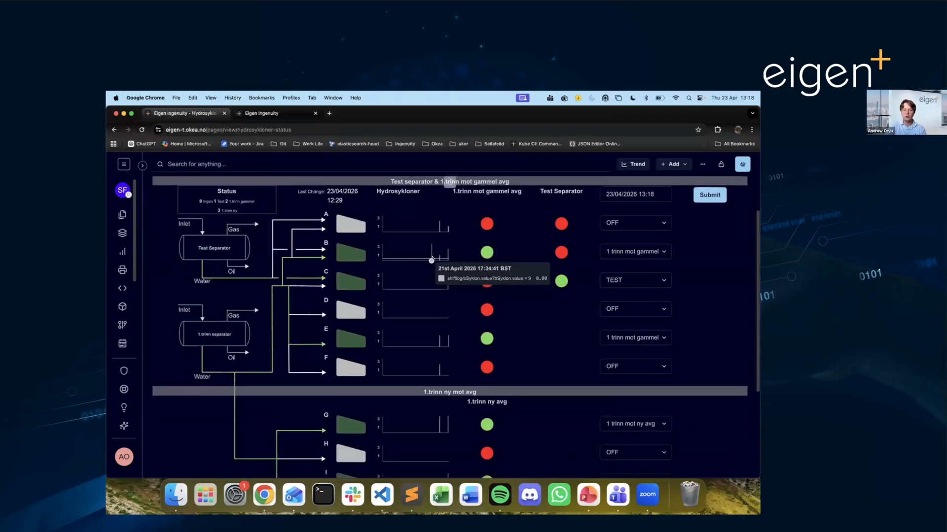
scroll(642, 363, "down", 3)
left_click(642, 366)
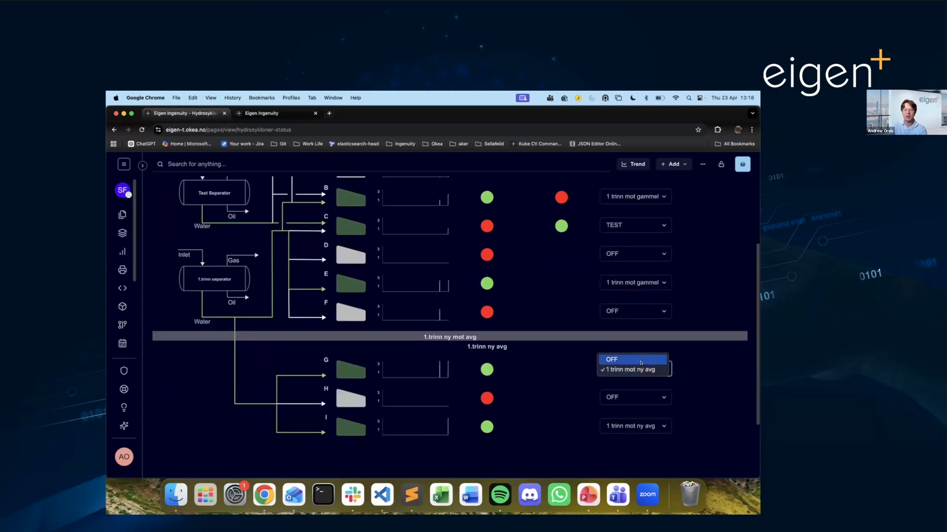
left_click(684, 333)
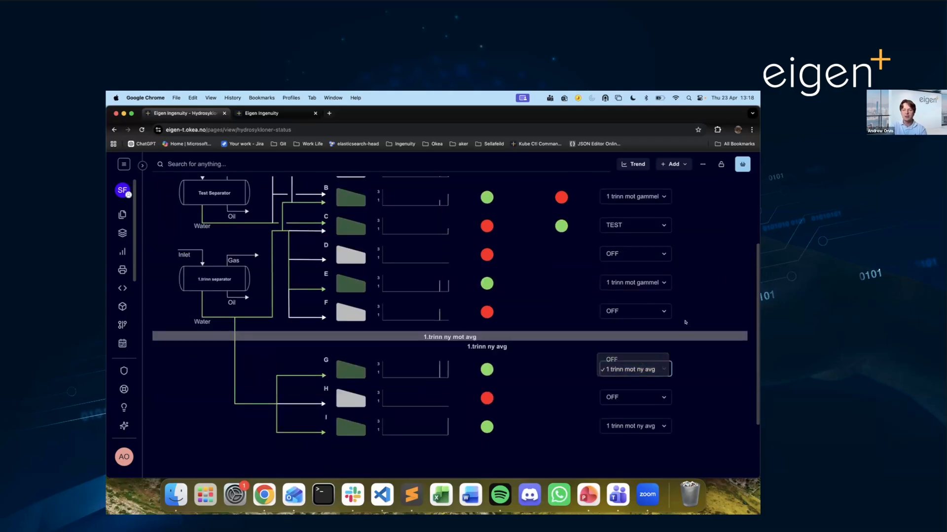
scroll(679, 313, "down", 1)
scroll(678, 313, "up", 1)
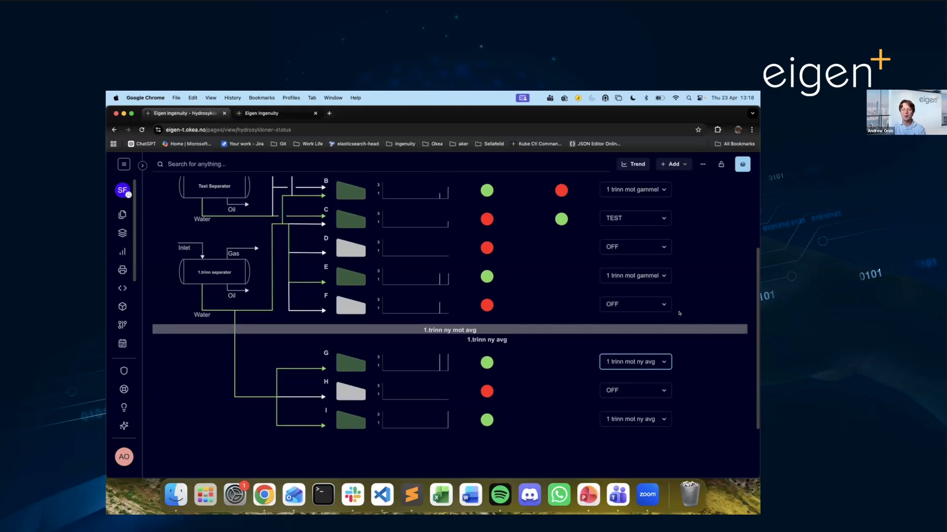
- Switch the Hydrosykloner Status page to edit mode and view its list of grid variables, closing it again
scroll(679, 313, "up", 1)
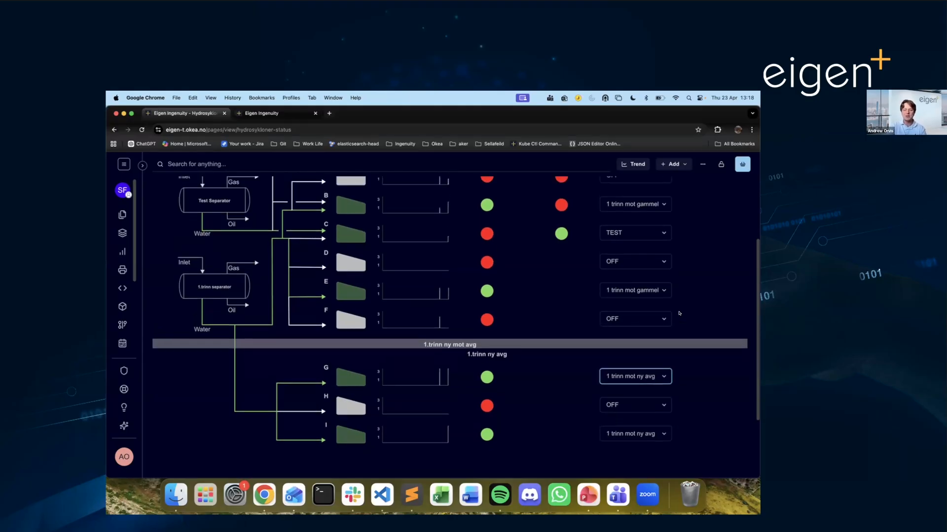
scroll(679, 313, "up", 5)
left_click(738, 190)
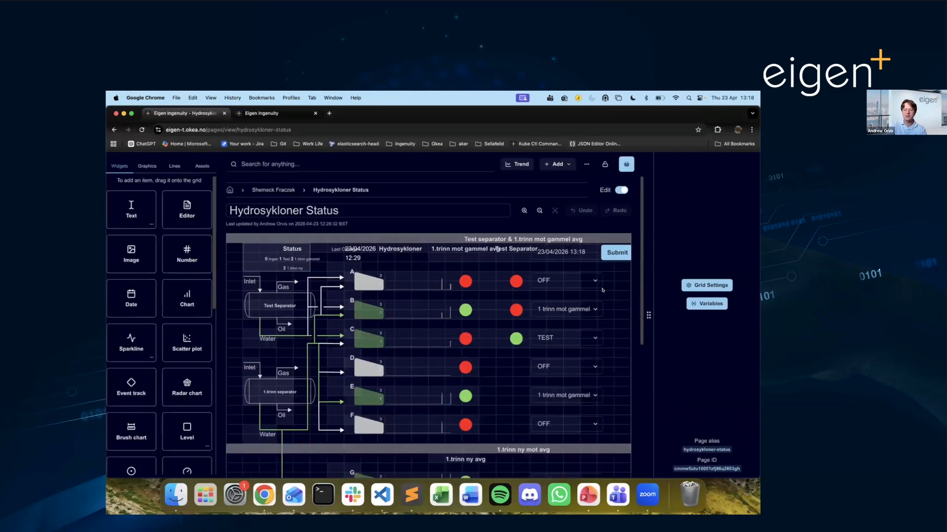
scroll(602, 290, "down", 2)
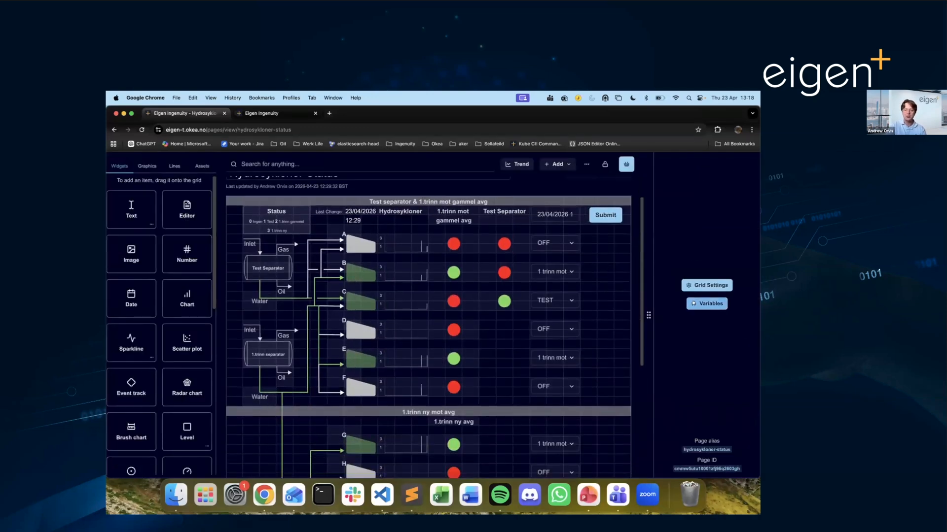
left_click(694, 304)
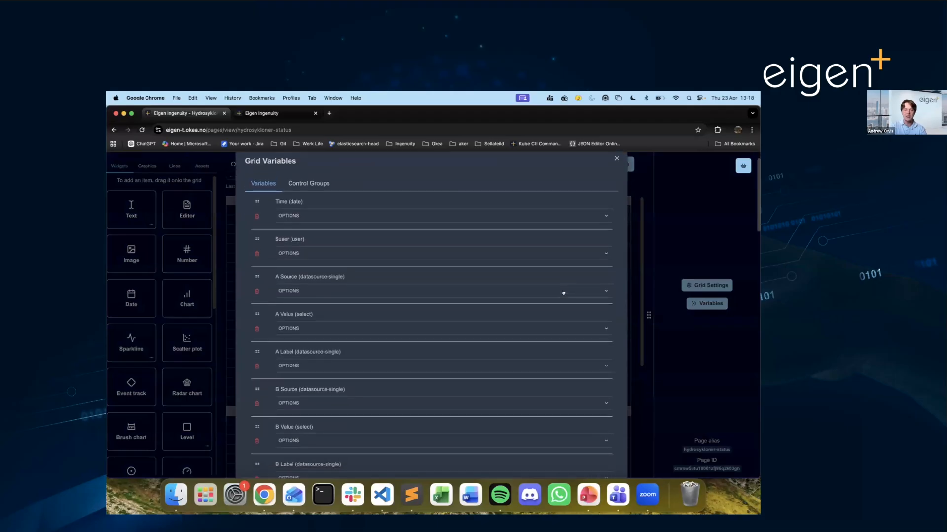
left_click(616, 182)
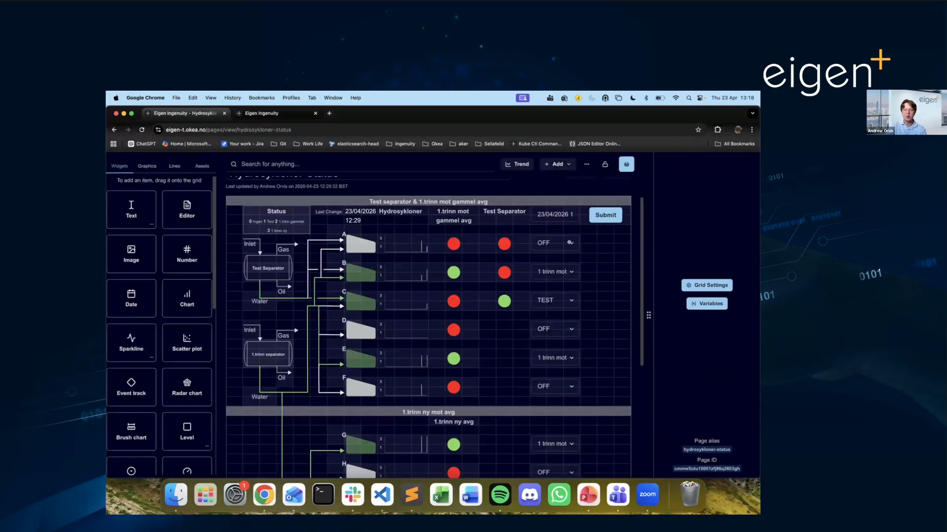
- Examine the Submit button's value settings, including the logbook event fields and the variables mapped to each hydrocyclone
left_click(605, 215)
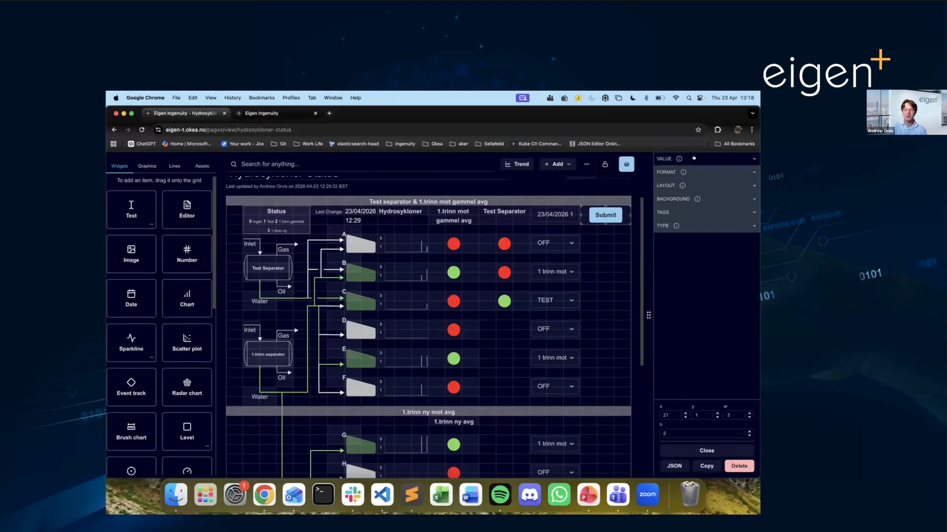
left_click(693, 158)
scroll(681, 230, "down", 3)
scroll(681, 231, "down", 5)
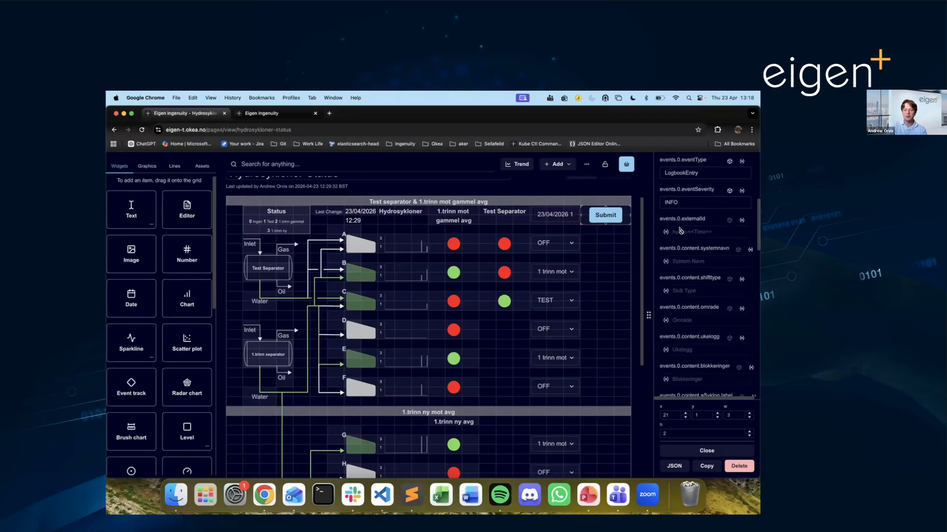
scroll(693, 292, "down", 2)
scroll(693, 293, "down", 4)
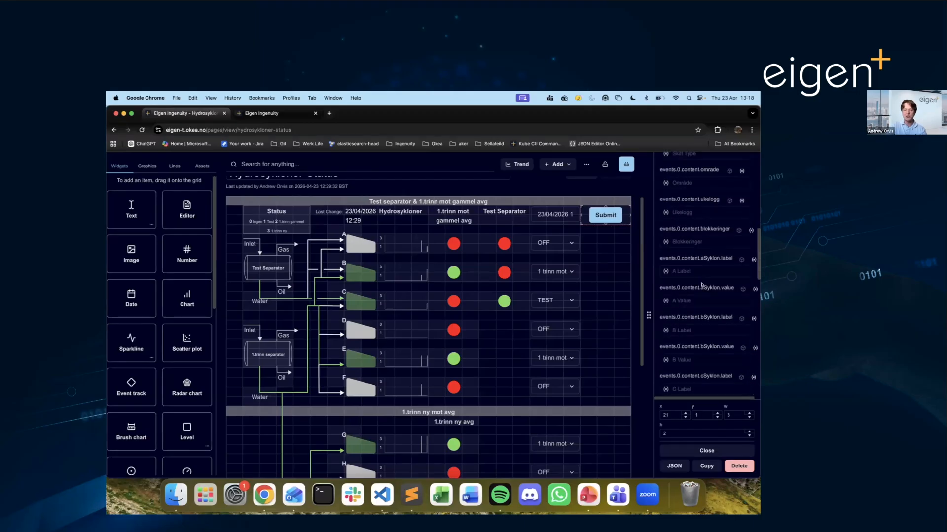
scroll(685, 274, "up", 8)
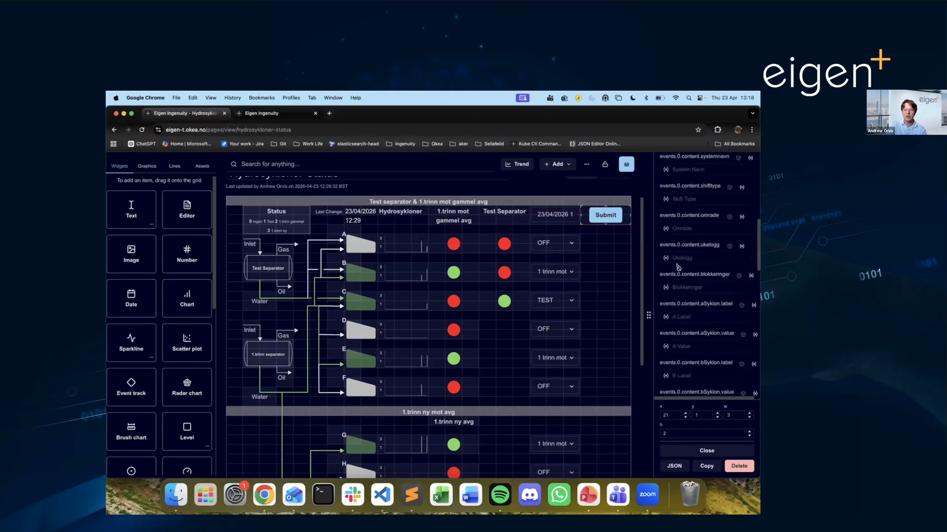
scroll(677, 265, "up", 8)
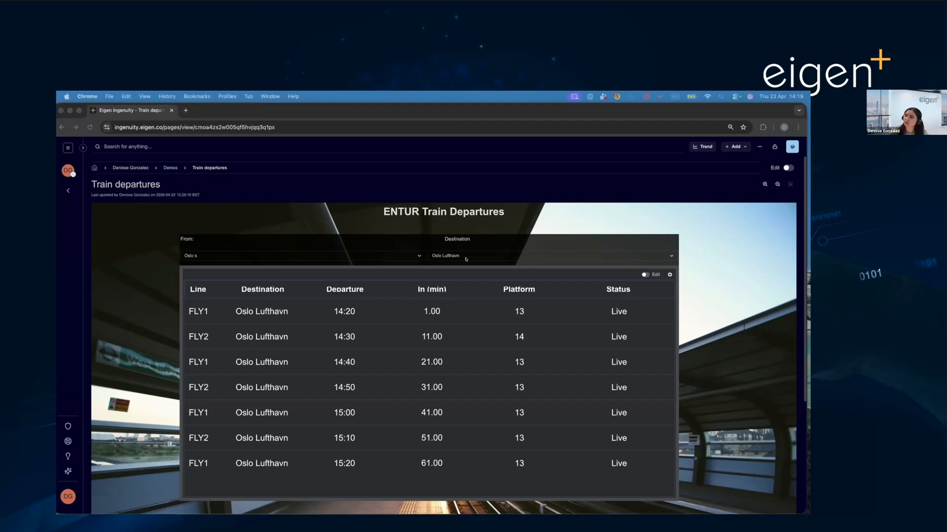
- On the Train departures page, set the departure station to Nationaltheatret and the destination to Oslo Lufthavn
left_click(420, 256)
key("Return")
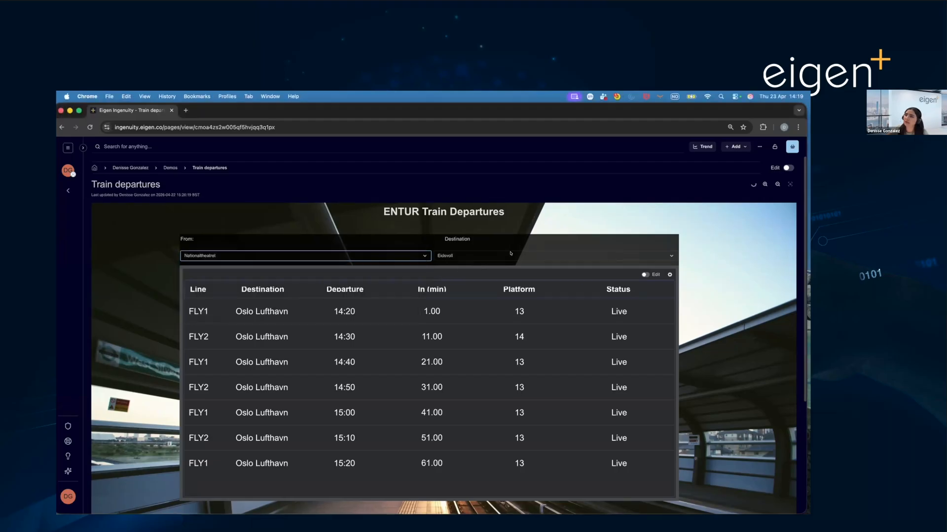
left_click(474, 256)
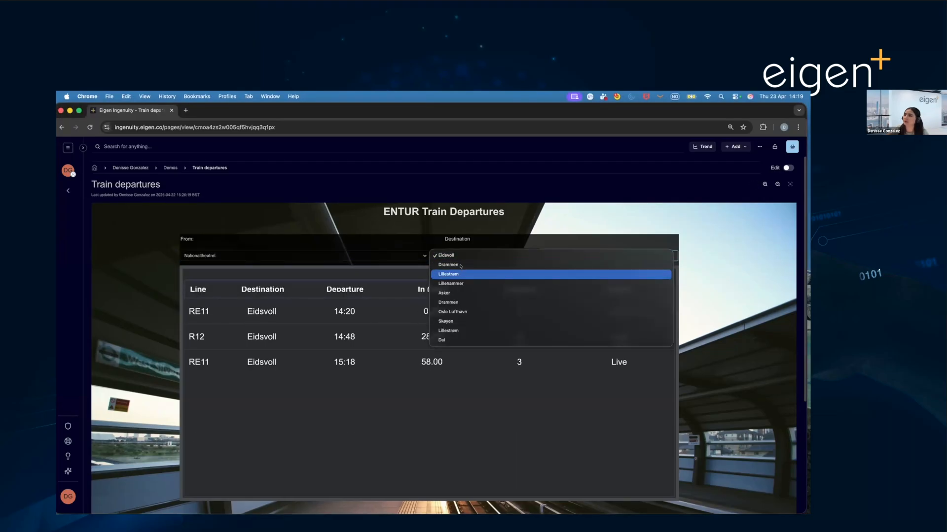
left_click(466, 312)
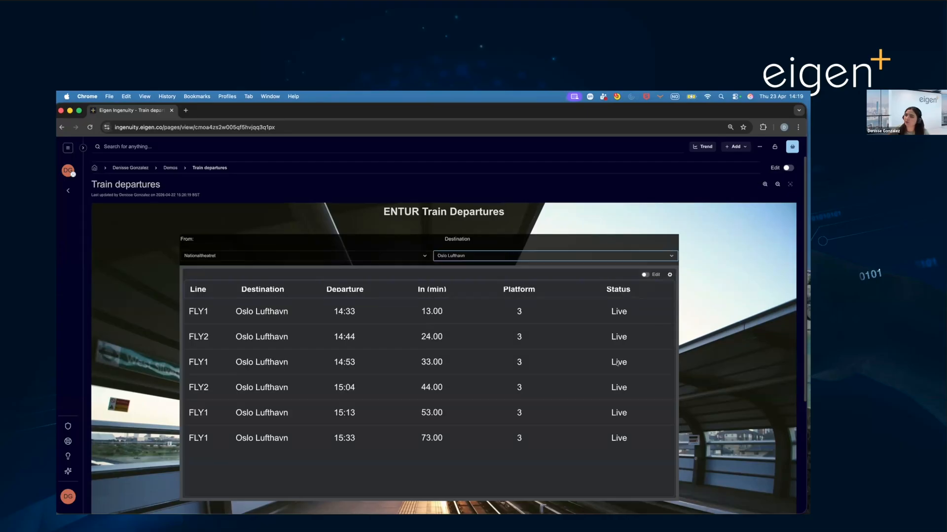
- Switch the Train departures page to edit mode and view the departures table's settings, and deselect the table
left_click(787, 168)
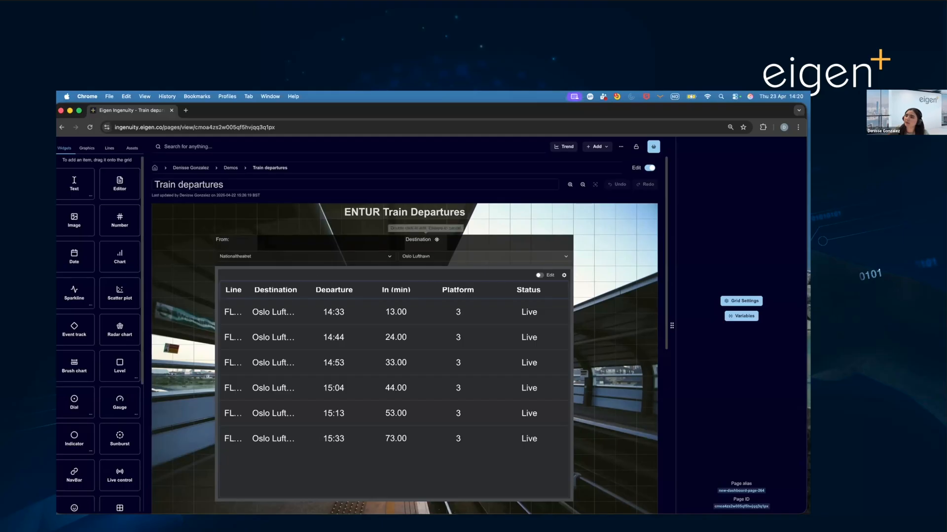
left_click(424, 239)
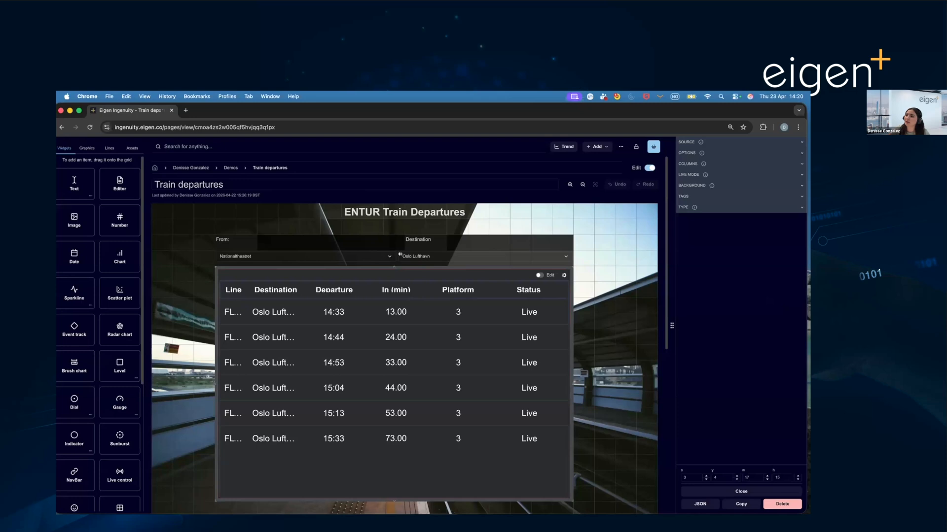
left_click(595, 264)
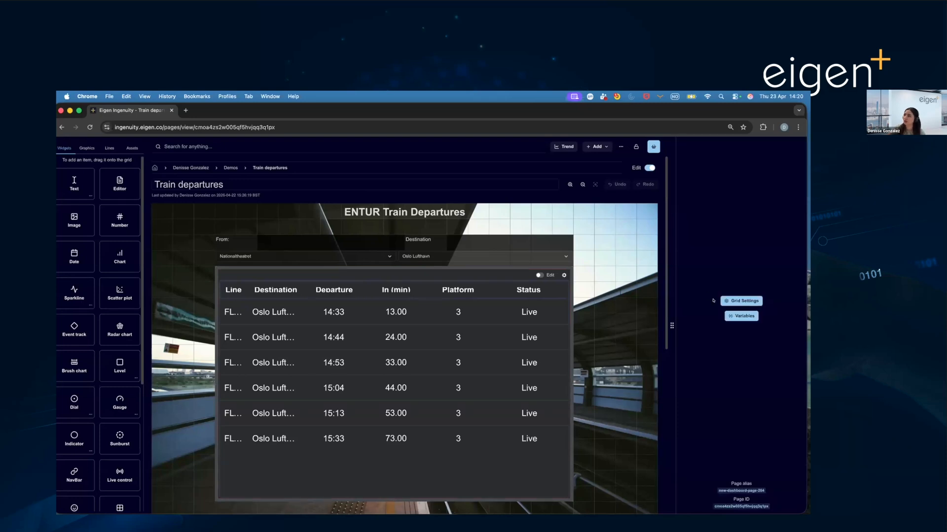
- Examine the departures table's data source settings, including its station name and destination inputs, and deselect the table
left_click(527, 296)
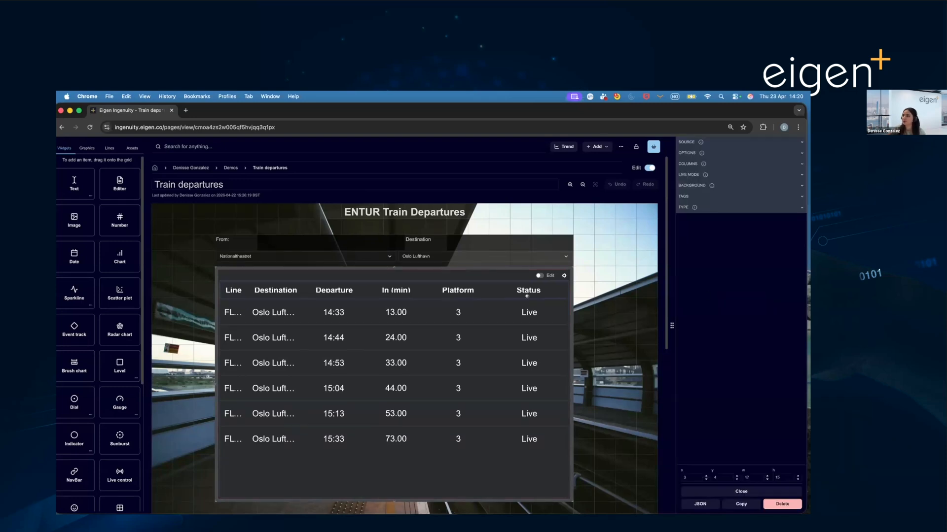
left_click(708, 142)
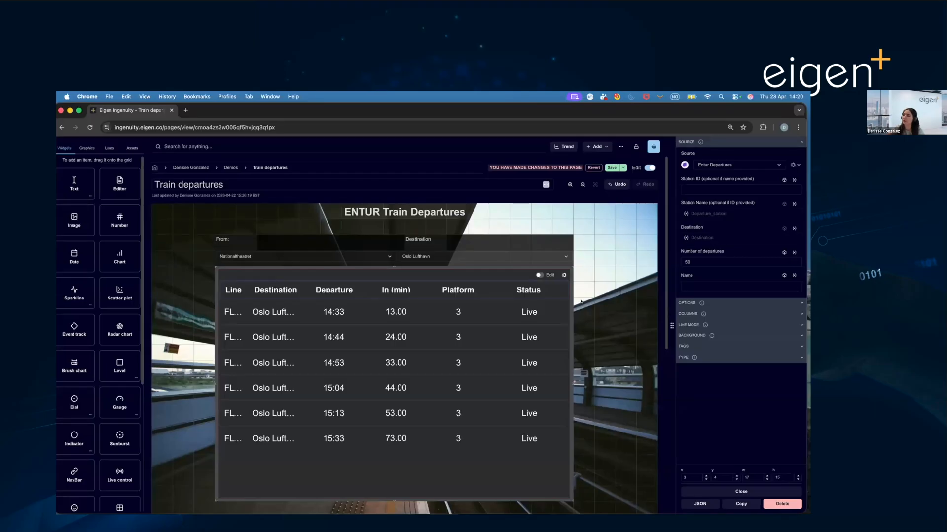
left_click(600, 300)
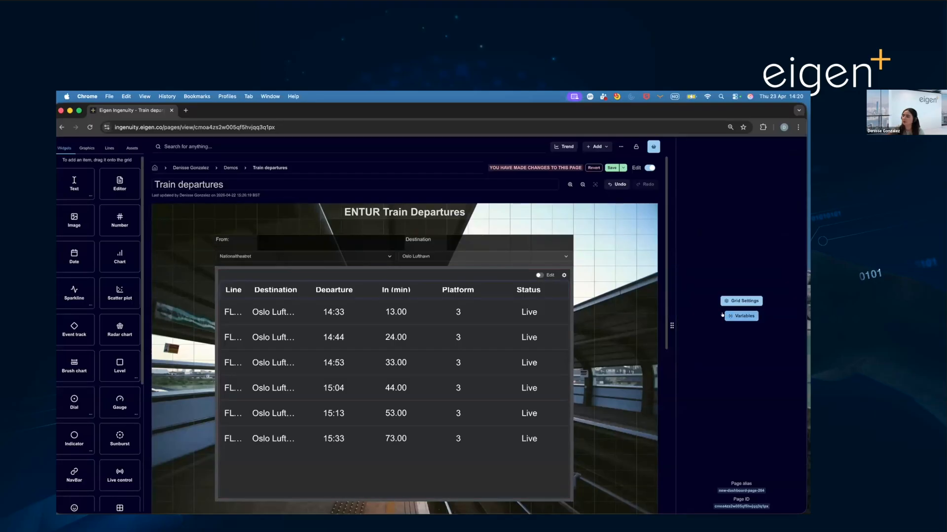
- View the Departure_station grid variable's options, including its possible values and the available variable types
left_click(739, 315)
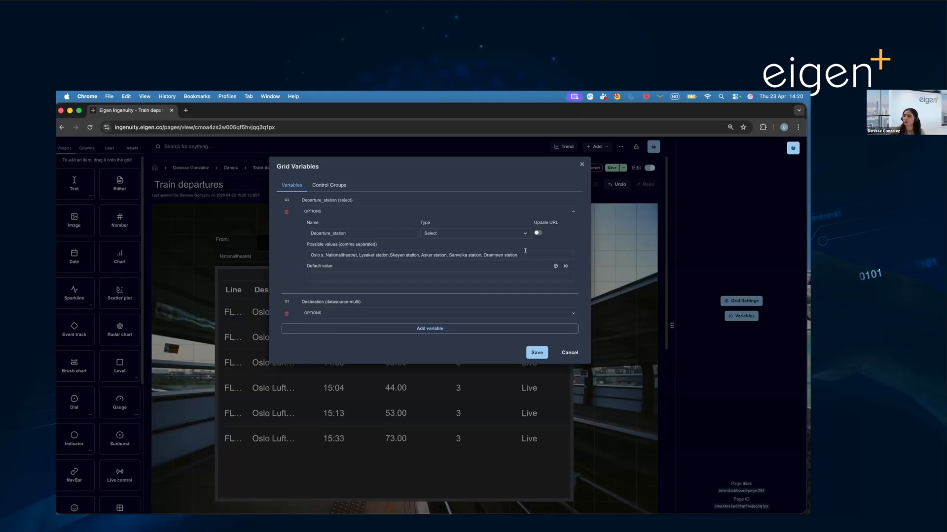
left_click(463, 233)
left_click(463, 234)
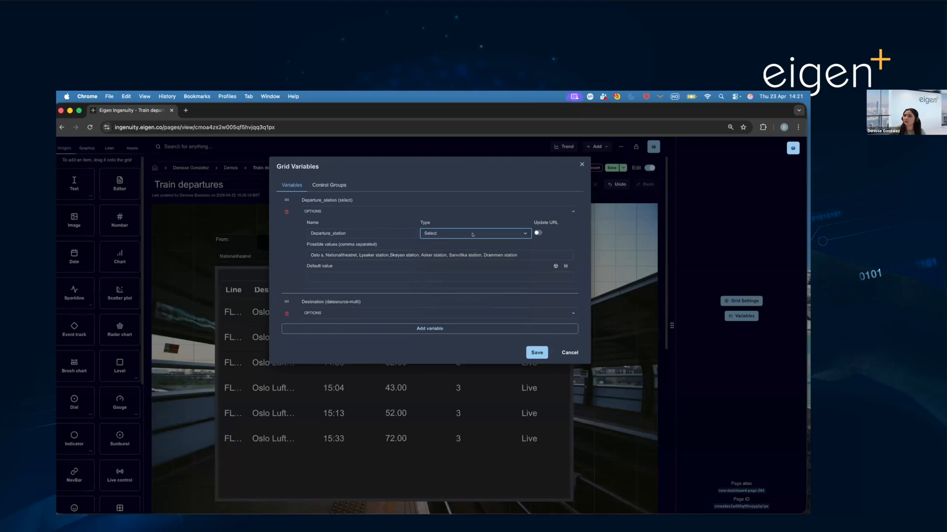
left_click(464, 233)
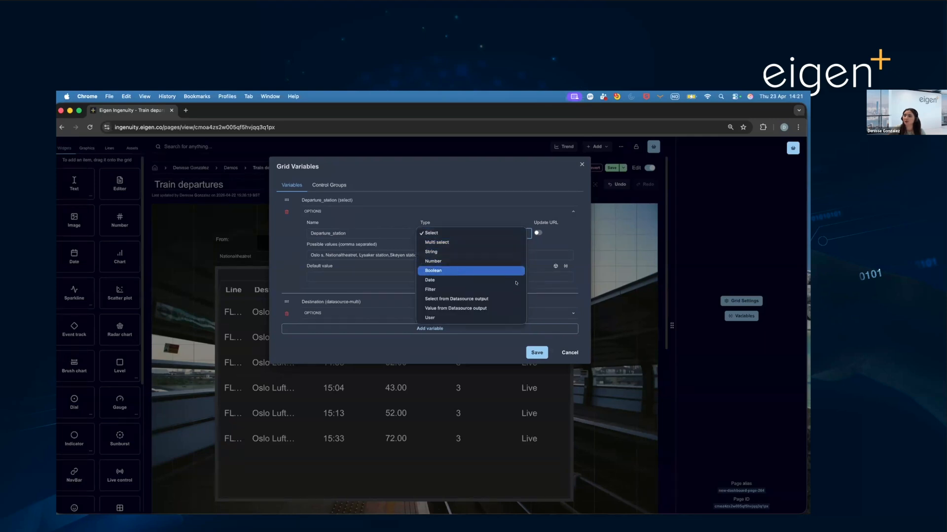
left_click(398, 227)
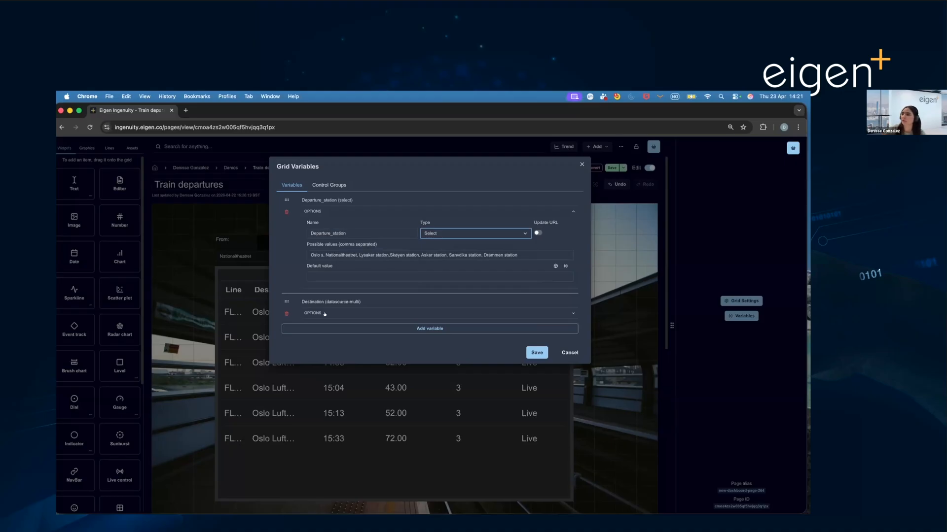
- Examine the Destination variable's Entur Departures source settings and the variable mapped to its station name
left_click(374, 311)
scroll(420, 314, "down", 2)
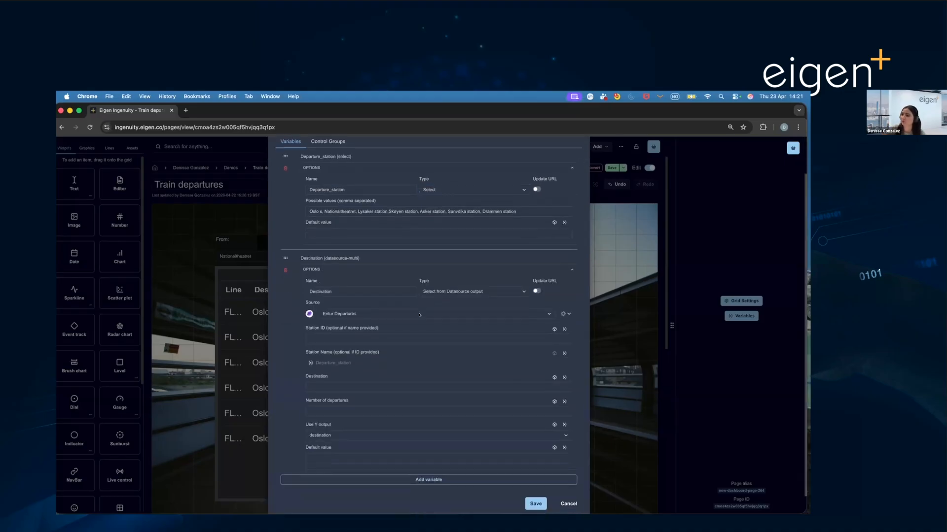
scroll(419, 314, "down", 1)
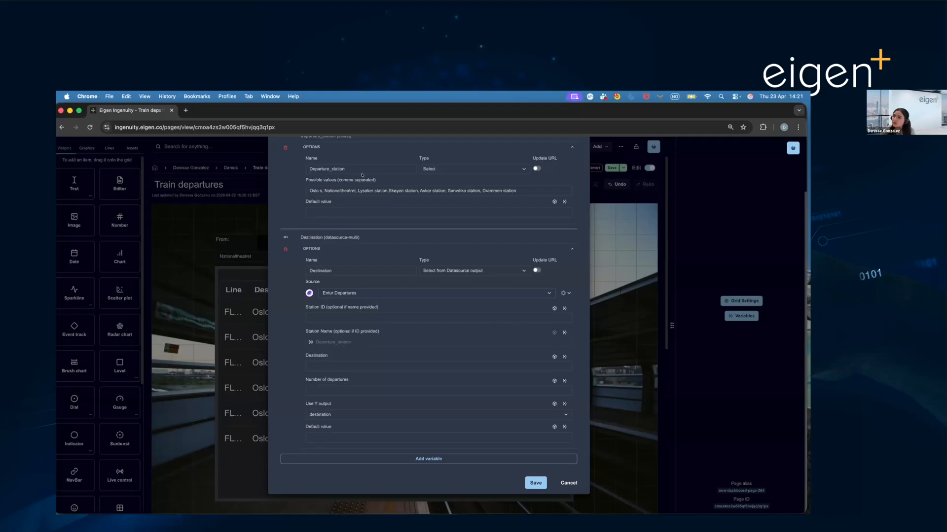
left_click(559, 333)
left_click(545, 345)
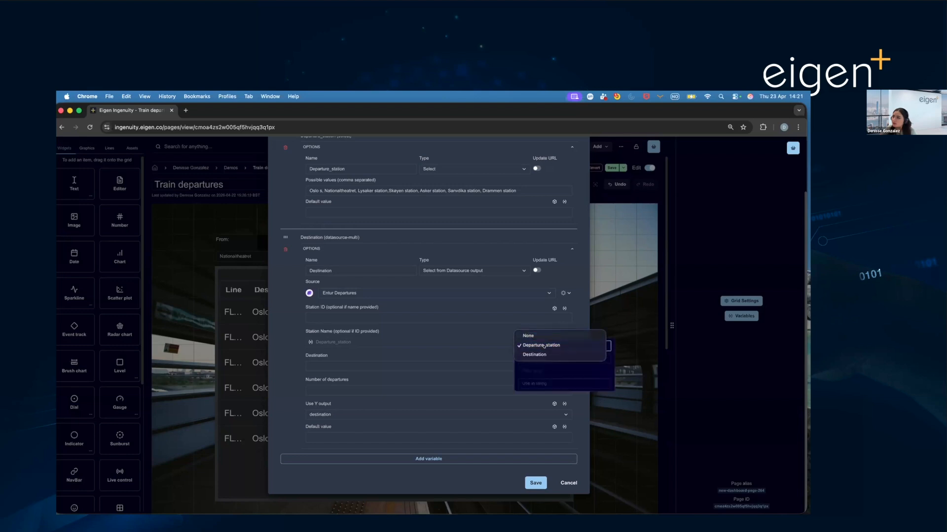
left_click(543, 346)
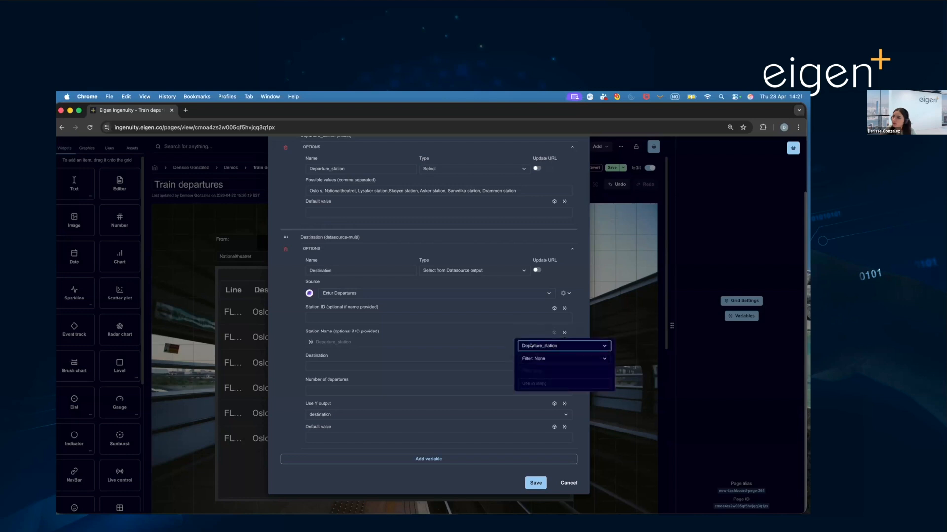
left_click(349, 415)
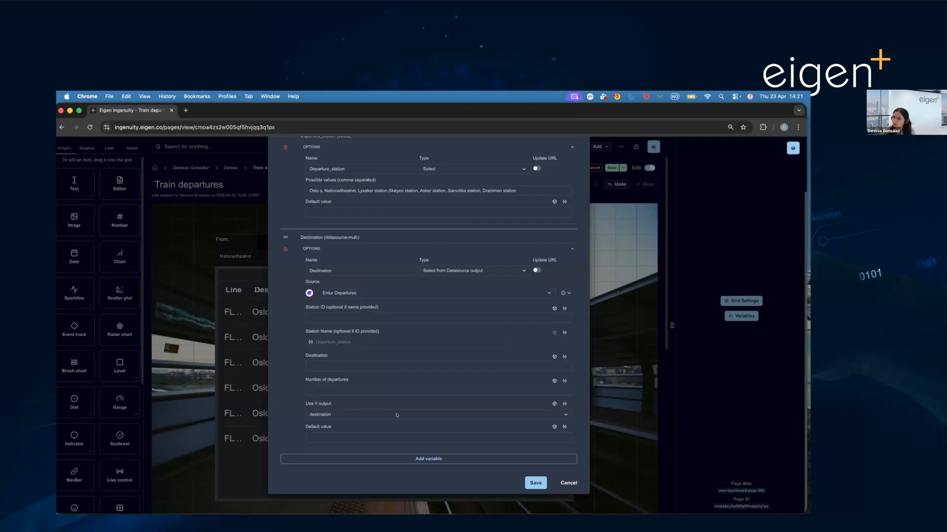
- Review the Y outputs available for the Destination variable, and close the grid variables without saving
left_click(395, 414)
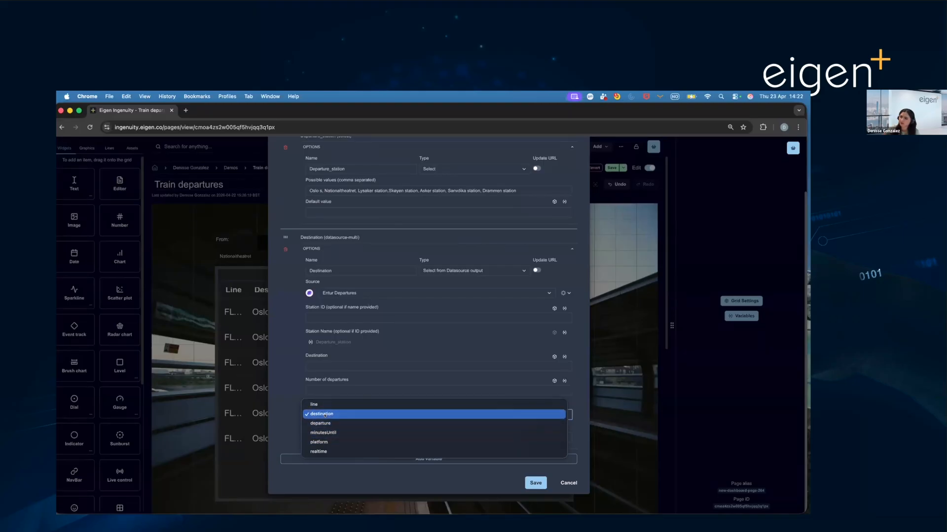
left_click(405, 415)
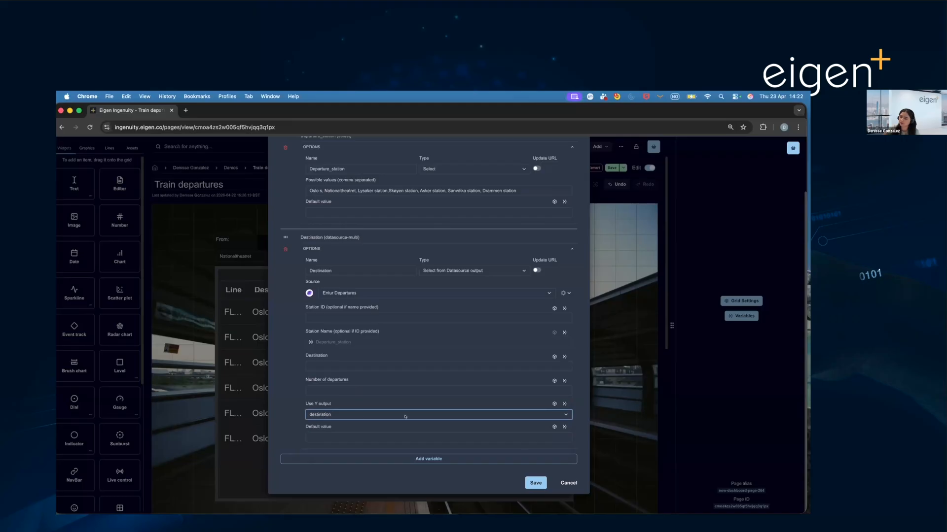
left_click(565, 483)
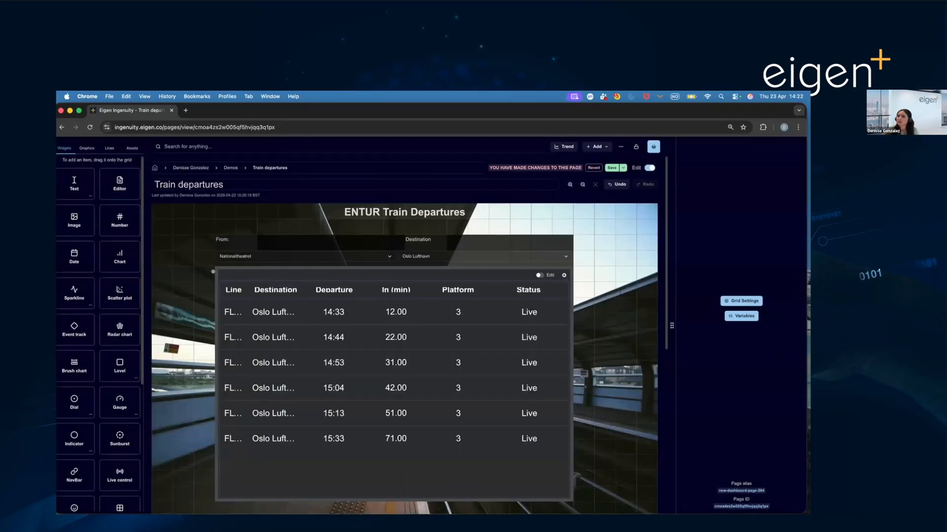
- Examine the format and controls settings of the station selector widget above the departures table, closing them again
scroll(126, 352, "down", 5)
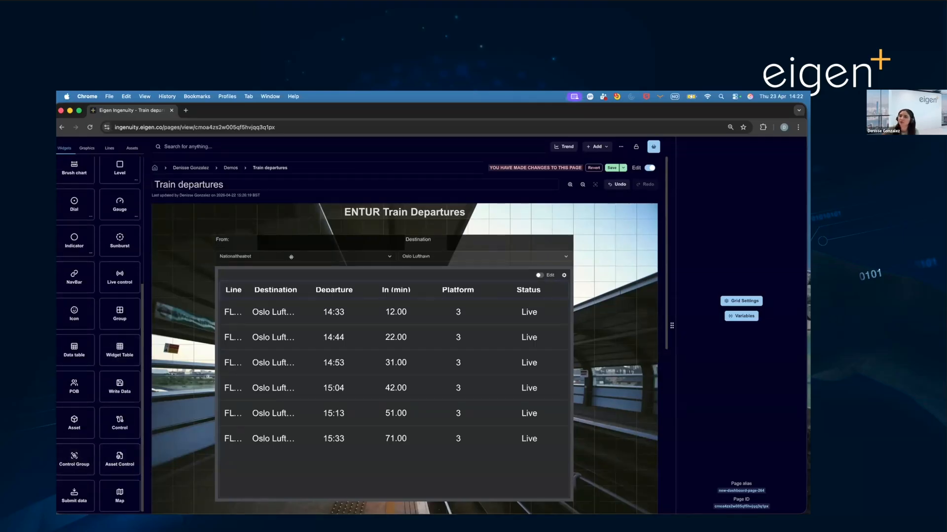
left_click(493, 252)
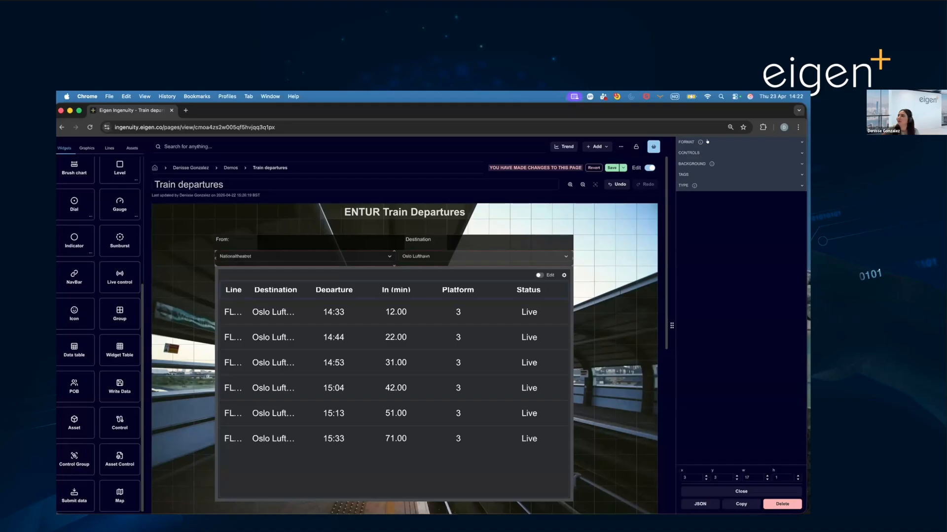
left_click(707, 142)
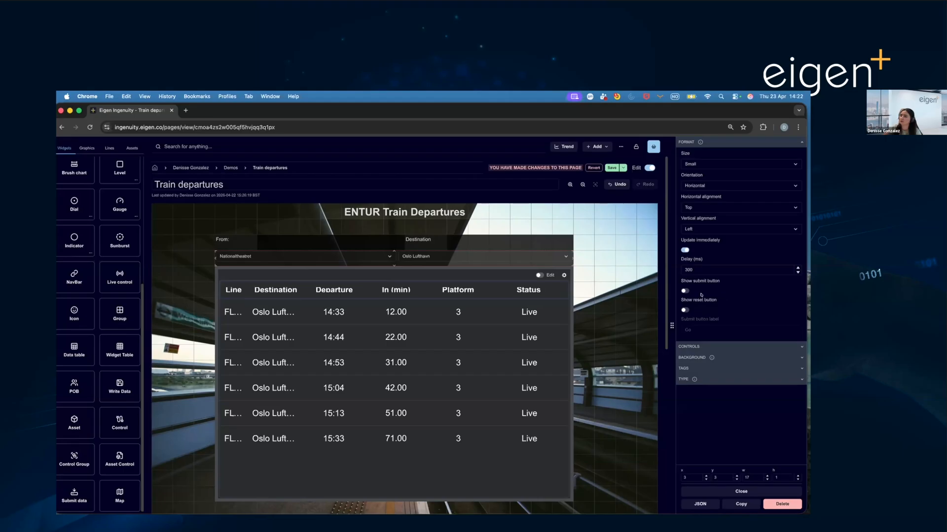
left_click(695, 142)
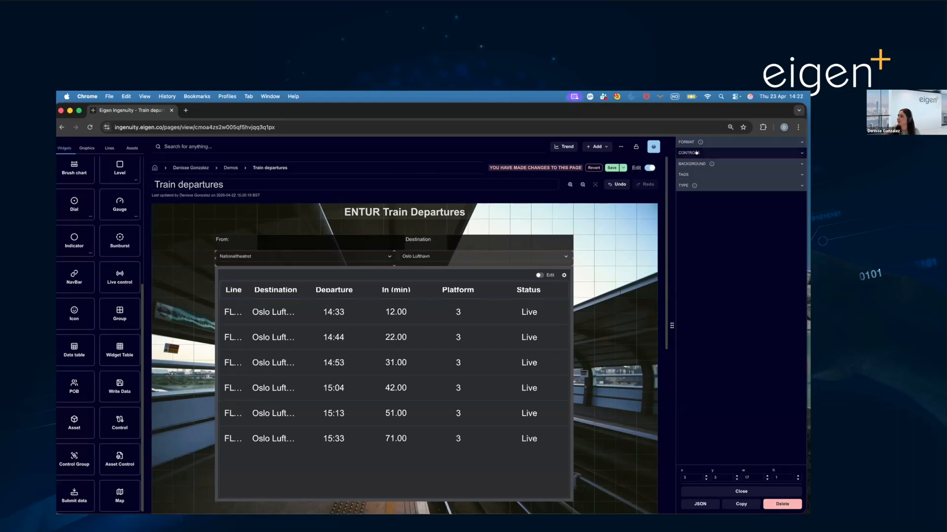
left_click(696, 153)
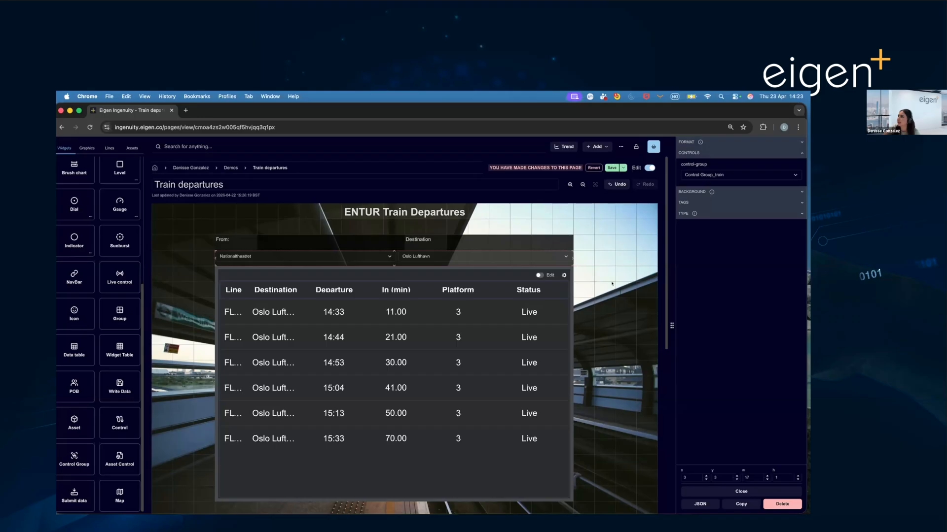
left_click(741, 492)
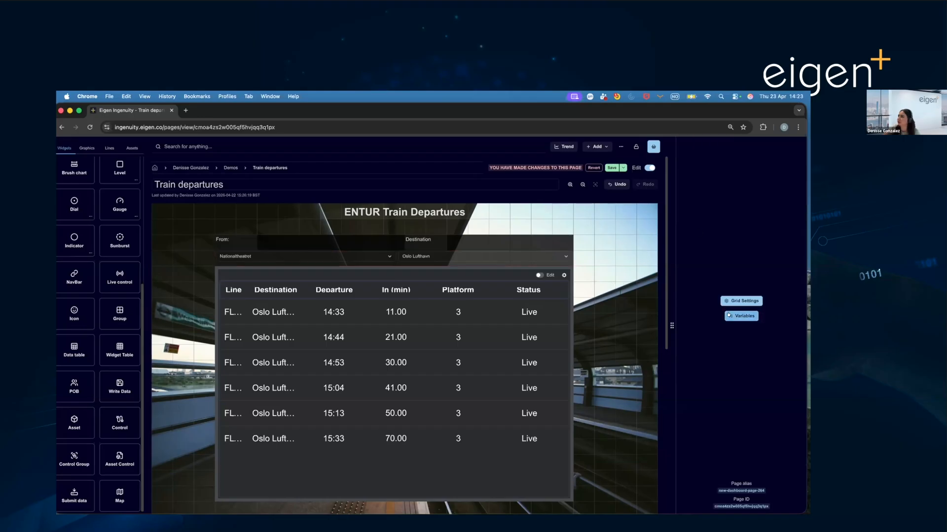
- View the Departure_station and Destination controls of Control Group_train in the grid variables, and close without saving
left_click(730, 315)
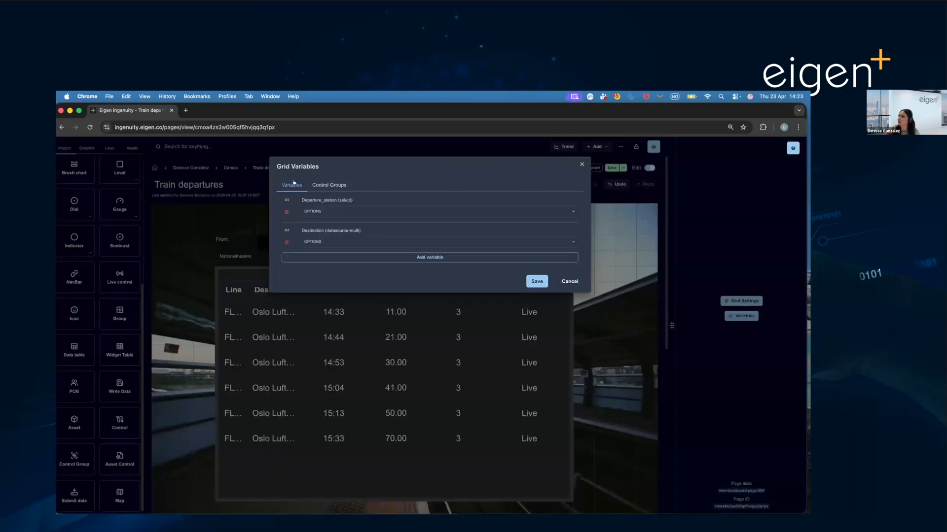
left_click(332, 185)
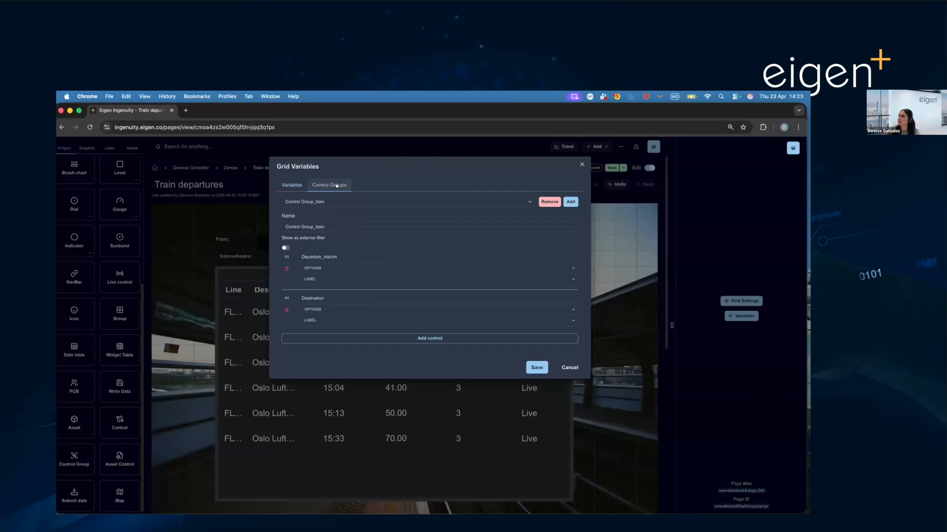
left_click(342, 269)
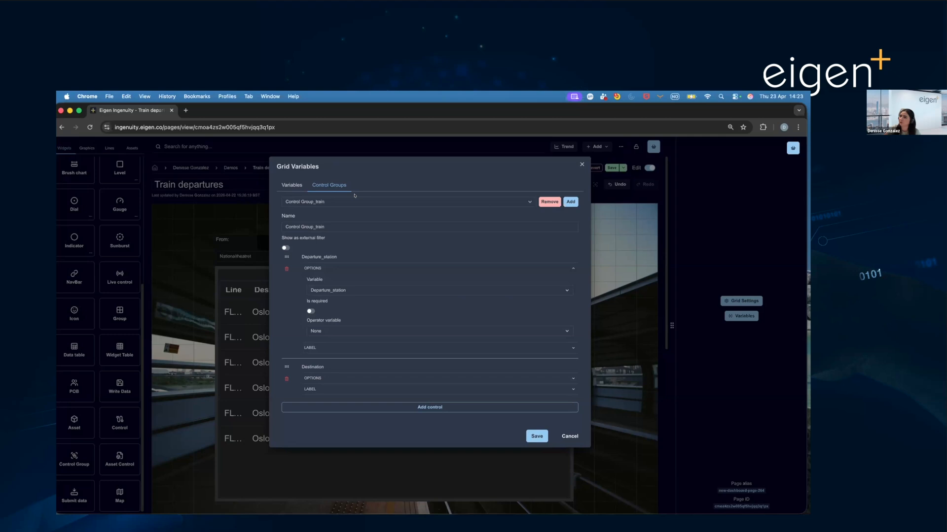
left_click(327, 379)
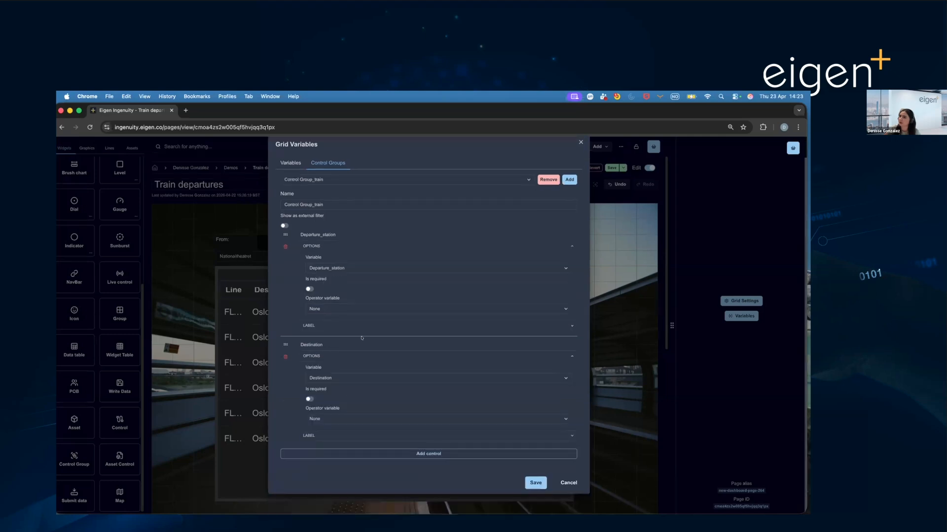
left_click(322, 179)
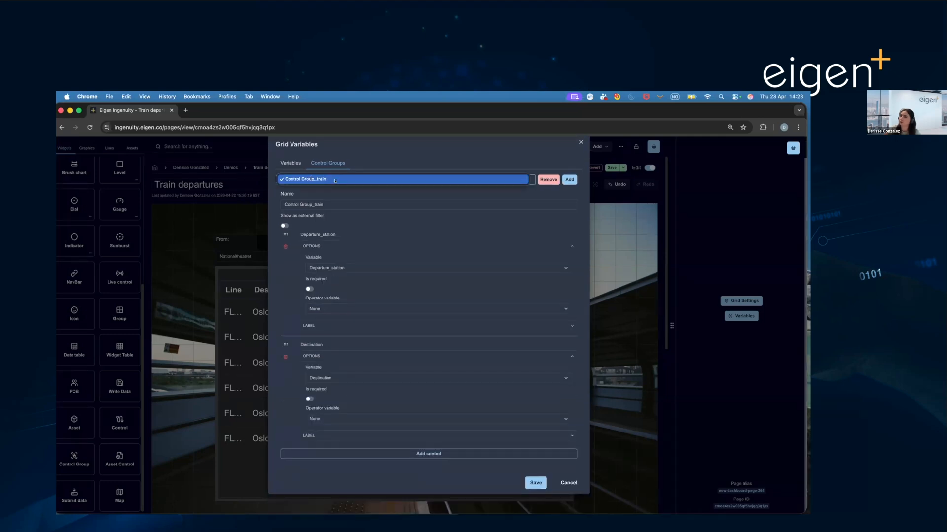
left_click(568, 483)
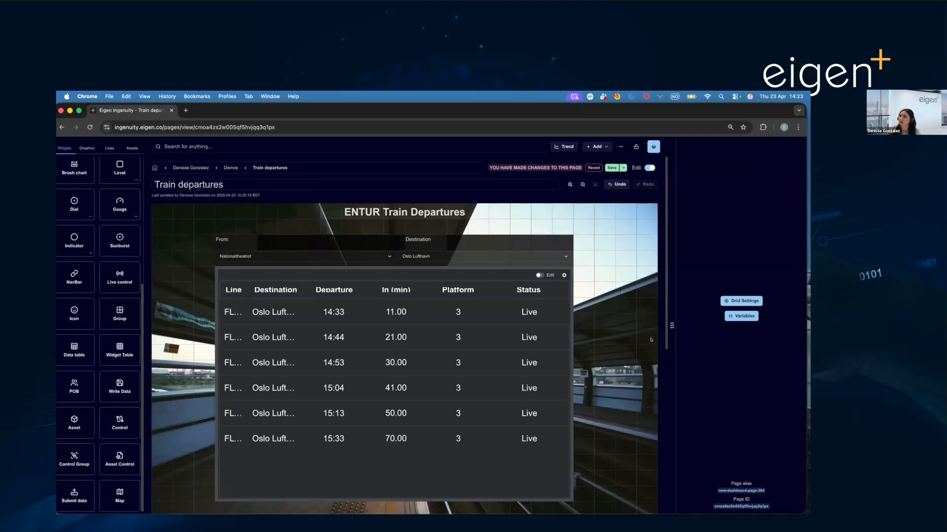
- Check which control group the station selector widget uses, and view the departures table's source settings again
left_click(570, 259)
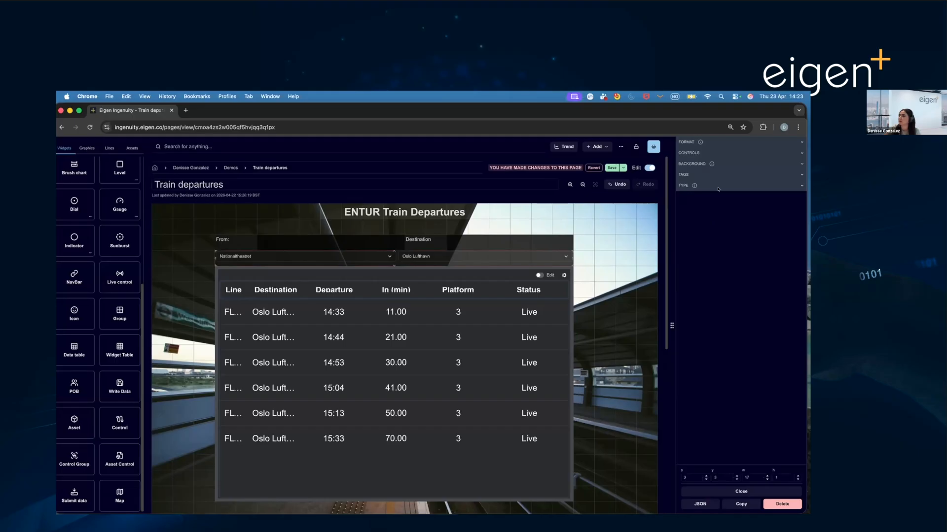
left_click(722, 153)
left_click(725, 173)
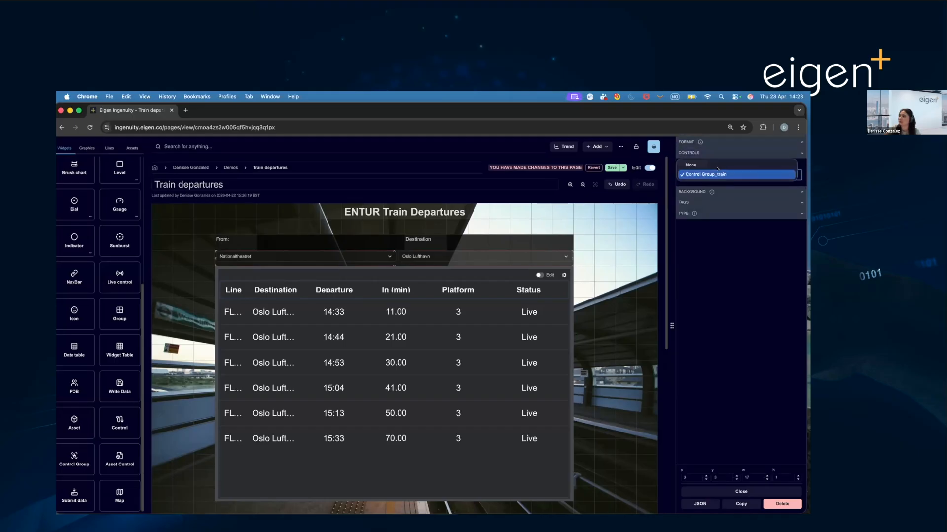
left_click(724, 175)
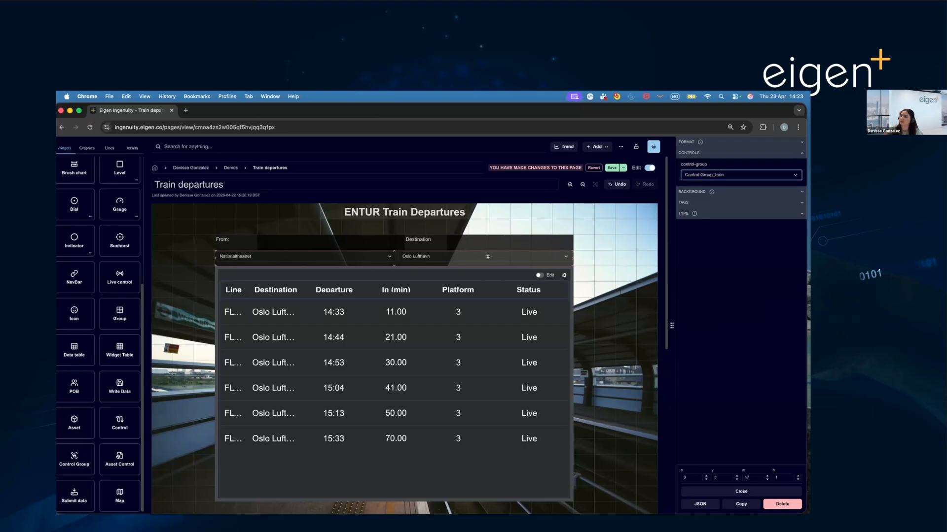
left_click(495, 277)
left_click(714, 143)
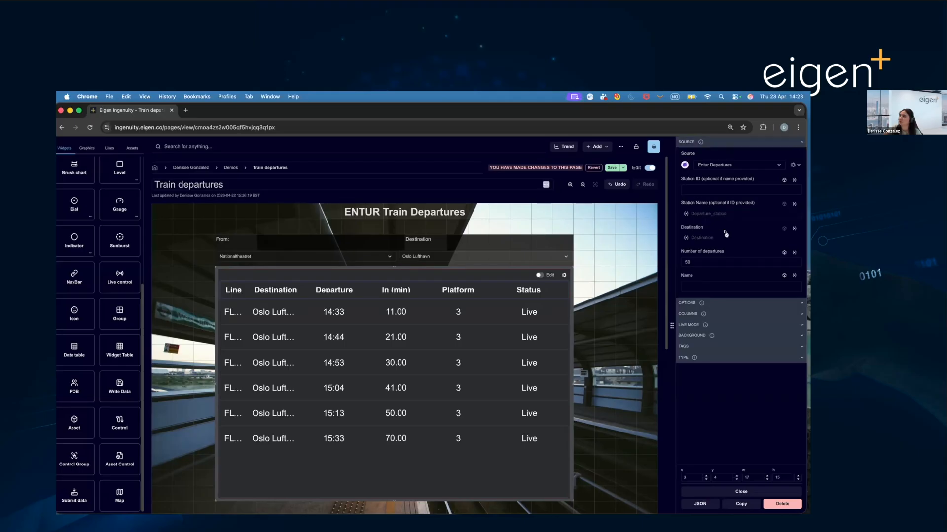
- Leave edit mode and set the departure station to Asker station, keeping Oslo Lufthavn as the destination
left_click(650, 167)
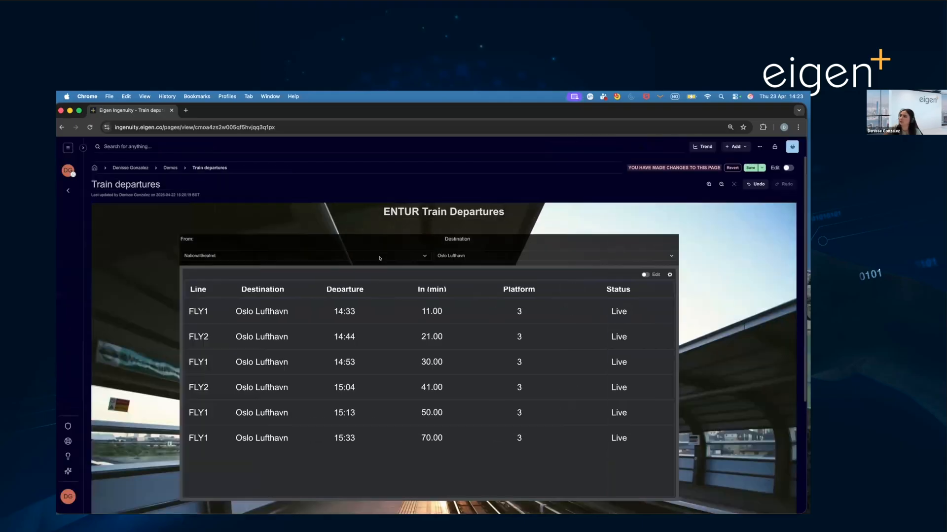
left_click(406, 257)
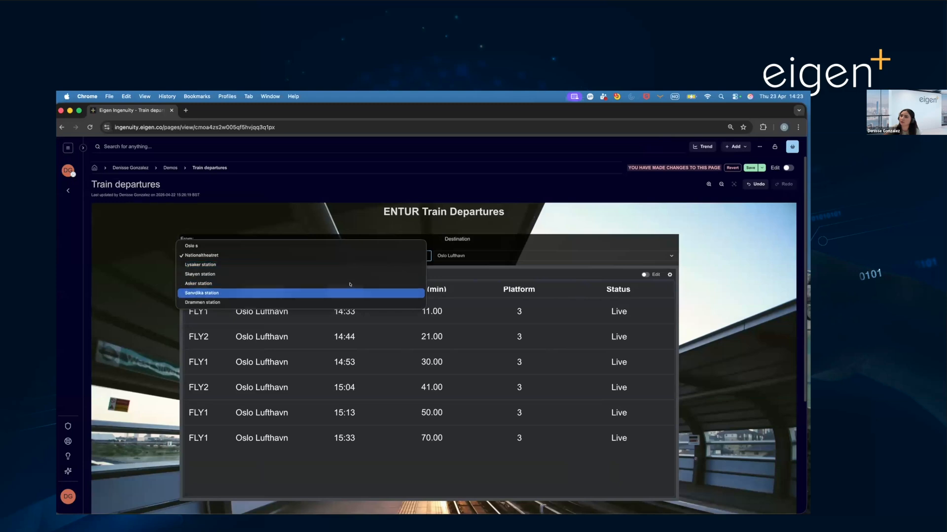
left_click(350, 284)
left_click(664, 256)
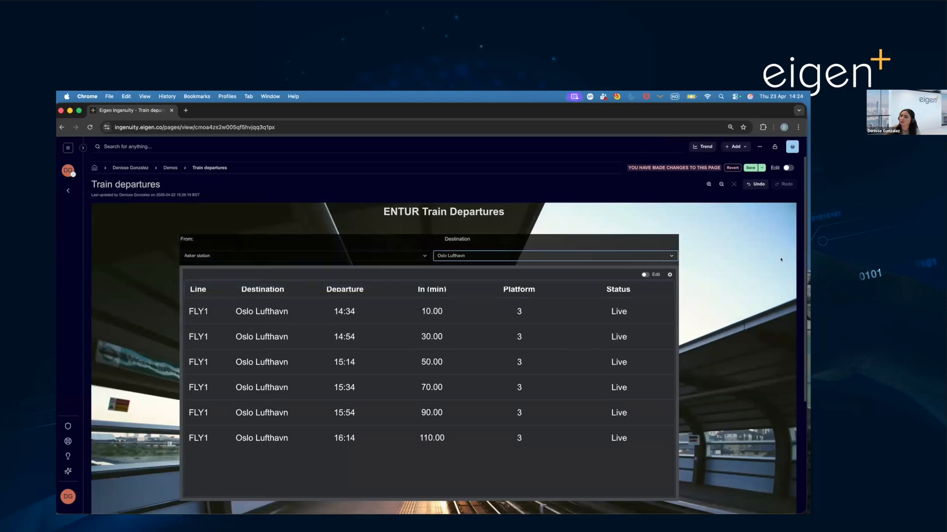